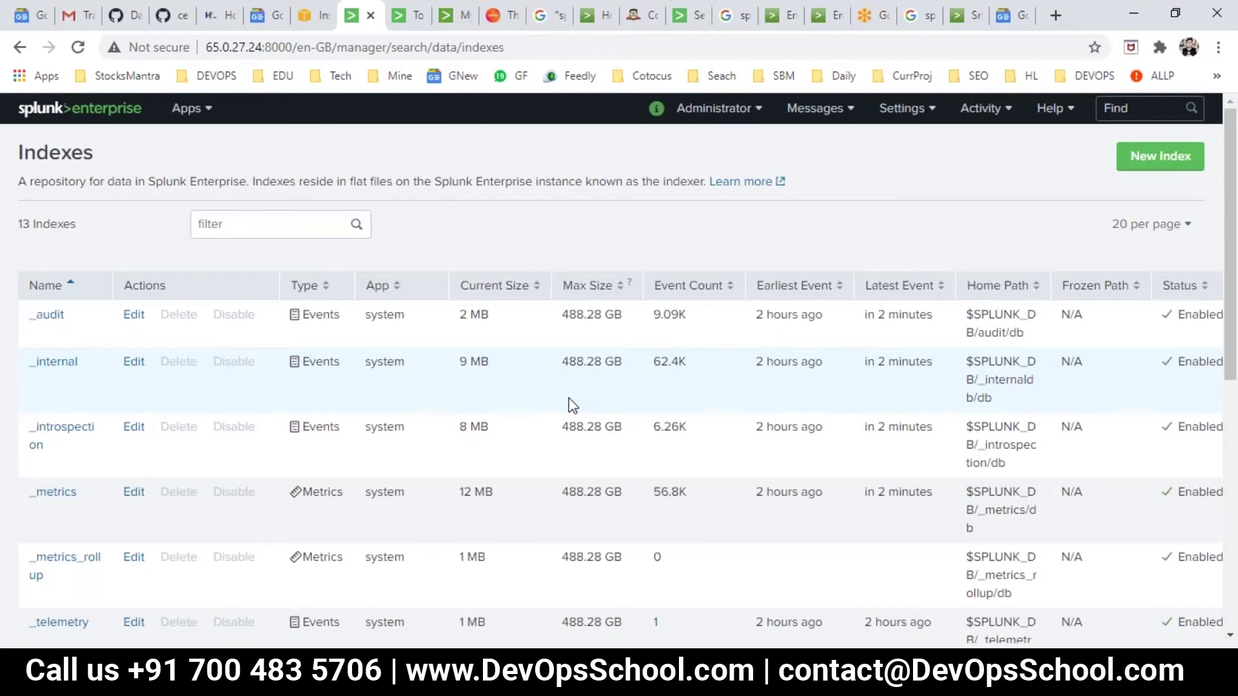
# Scroll the indexer's Indexes list and highlight the home and rajesh indexes.
pyautogui.scroll(-7, 235, 489)
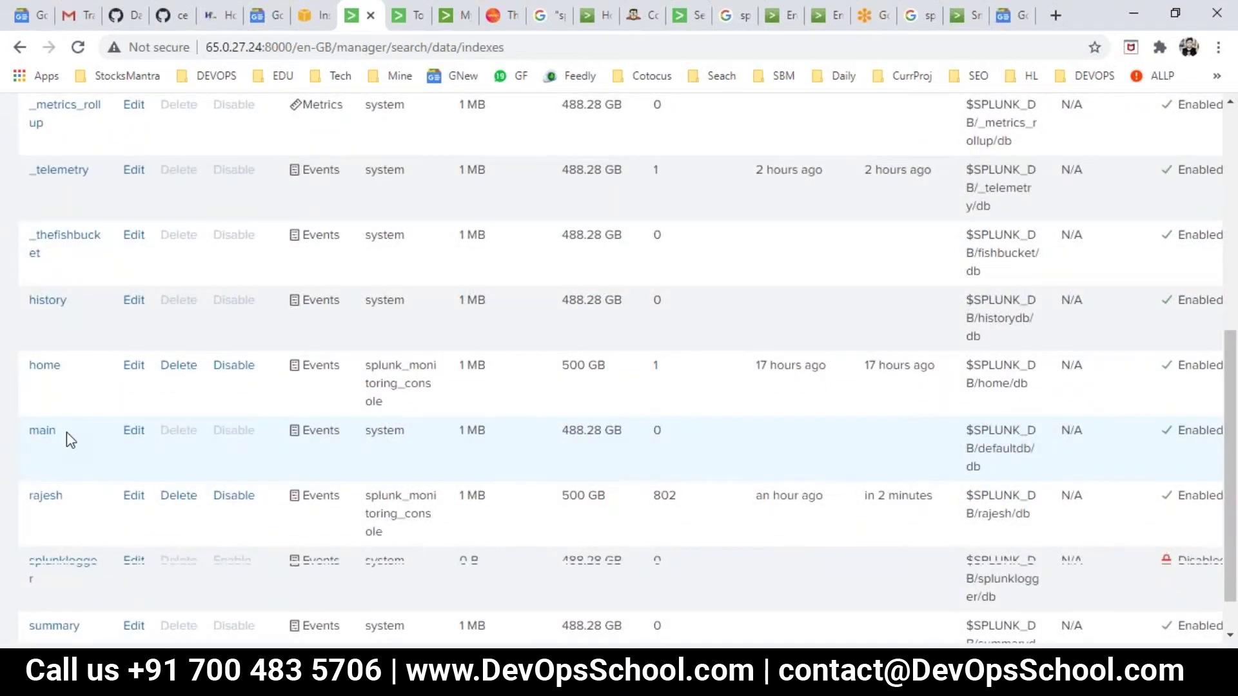
pyautogui.moveTo(60, 374); pyautogui.dragTo(29, 366)
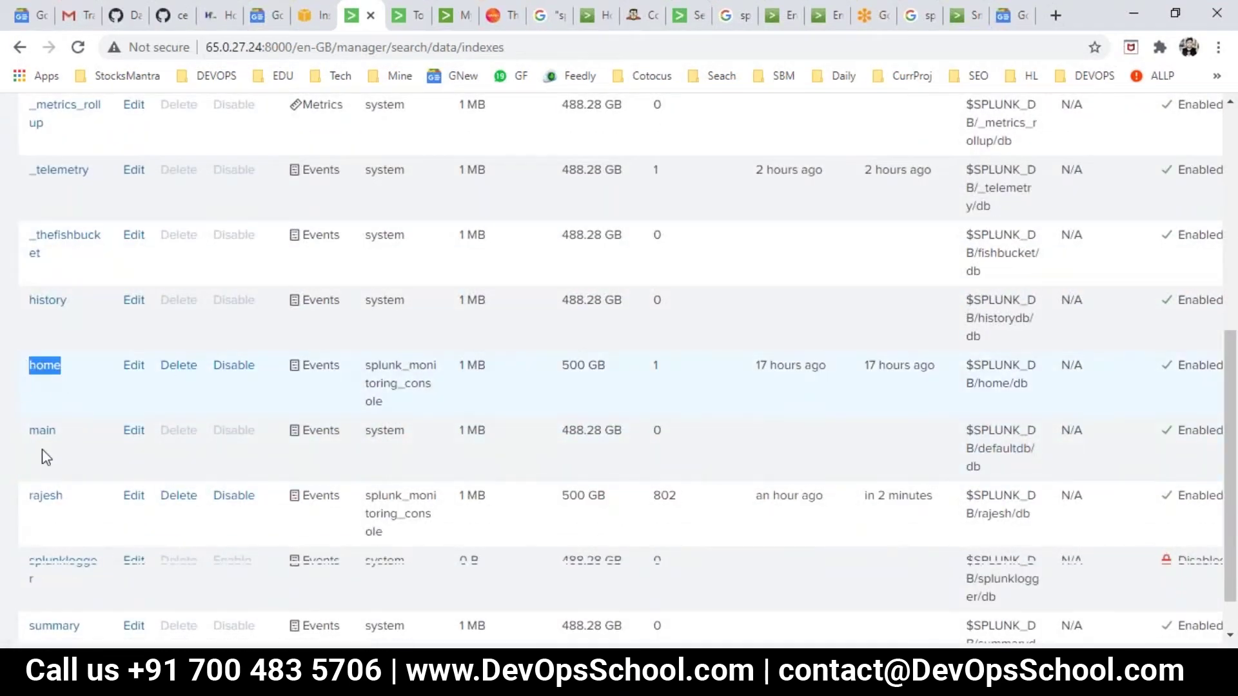
pyautogui.moveTo(65, 505); pyautogui.dragTo(28, 506)
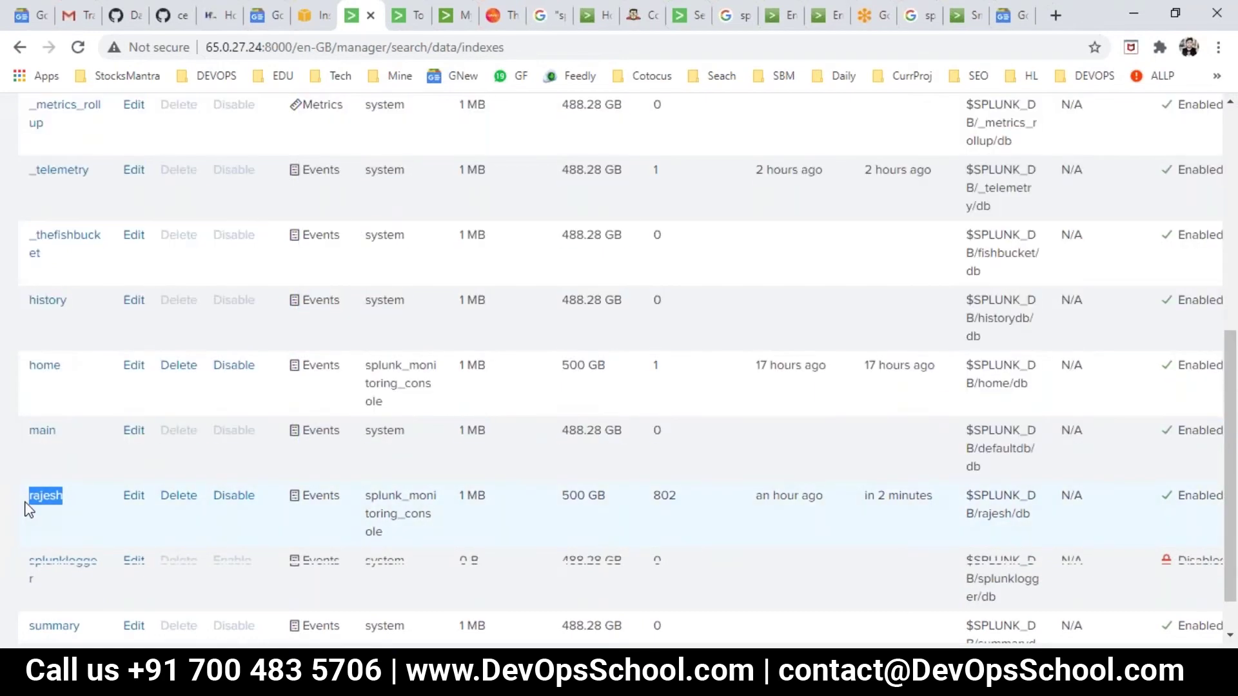
pyautogui.scroll(3, 497, 489)
pyautogui.scroll(4, 352, 487)
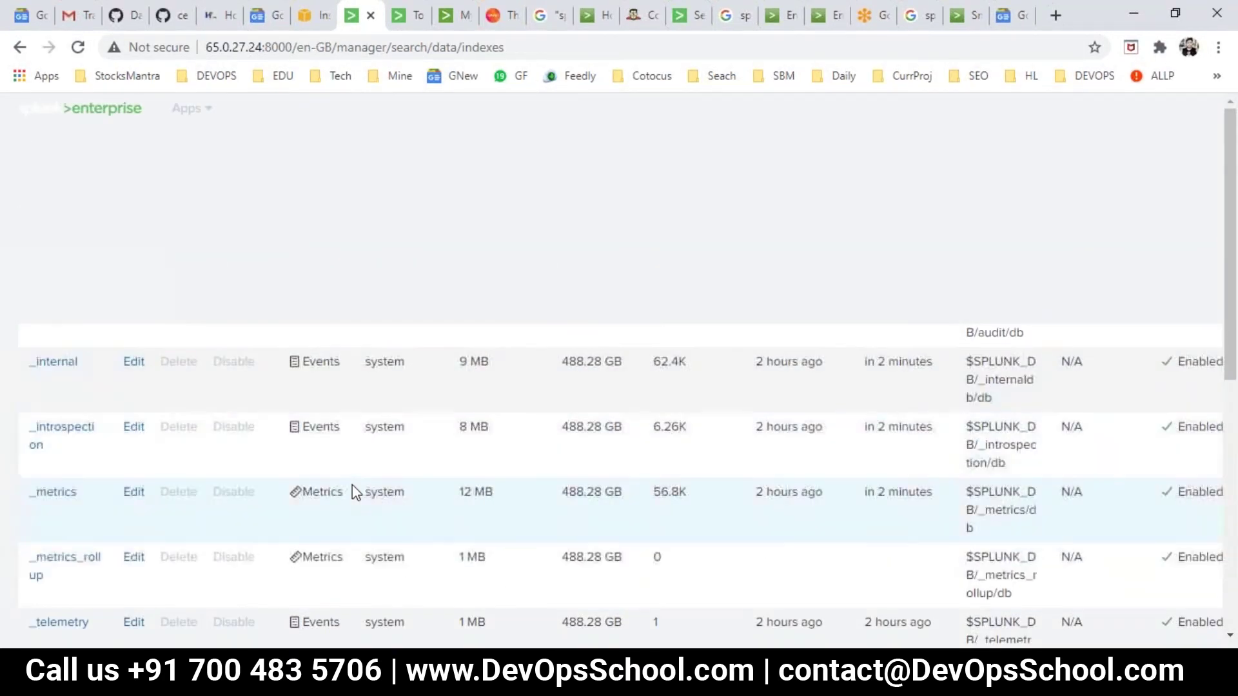
# On the search head tab, review the search head's Indexes page.
pyautogui.click(685, 15)
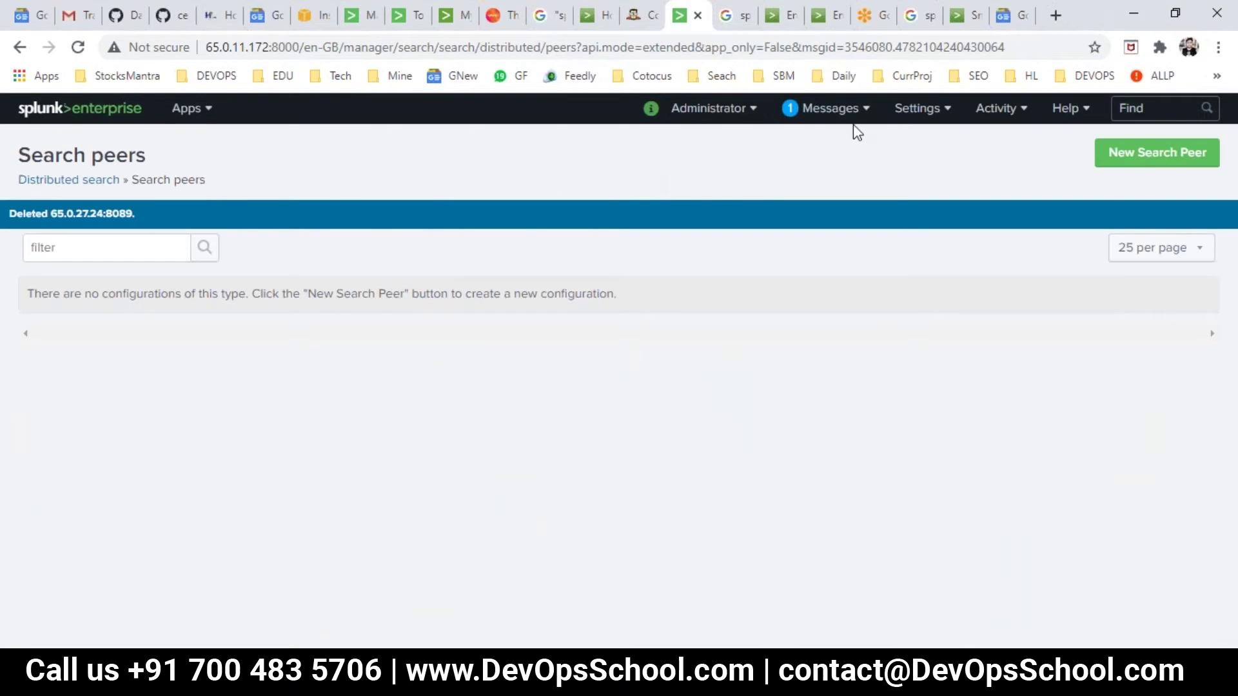
pyautogui.click(938, 109)
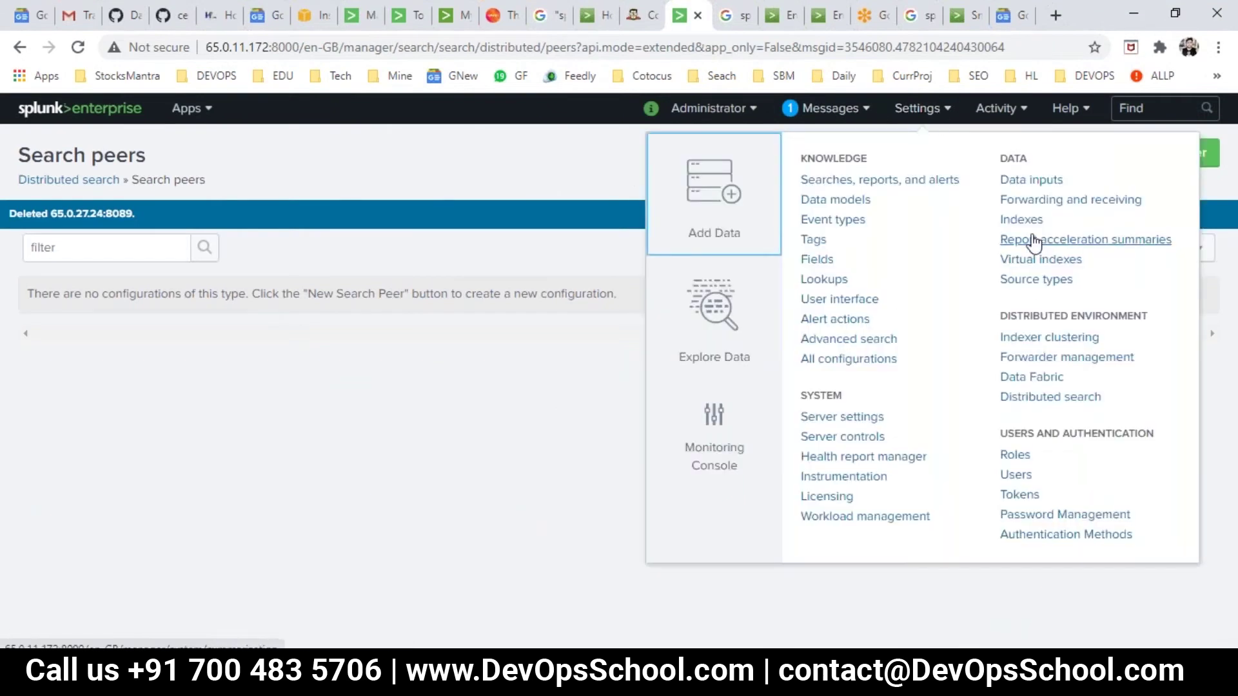
pyautogui.click(1022, 220)
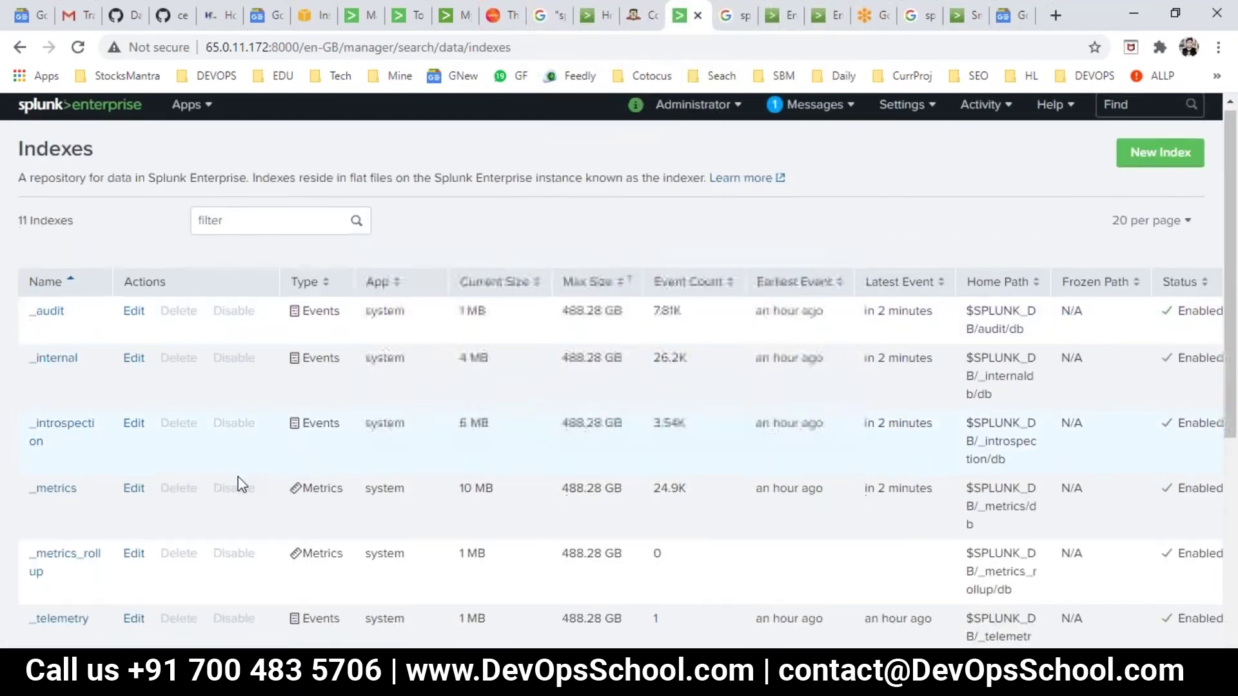
pyautogui.scroll(-5, 105, 475)
pyautogui.scroll(3, 93, 492)
pyautogui.scroll(-3, 91, 539)
pyautogui.scroll(5, 94, 540)
# Check the search head's Distributed search settings, then return to the launcher home page.
pyautogui.click(906, 109)
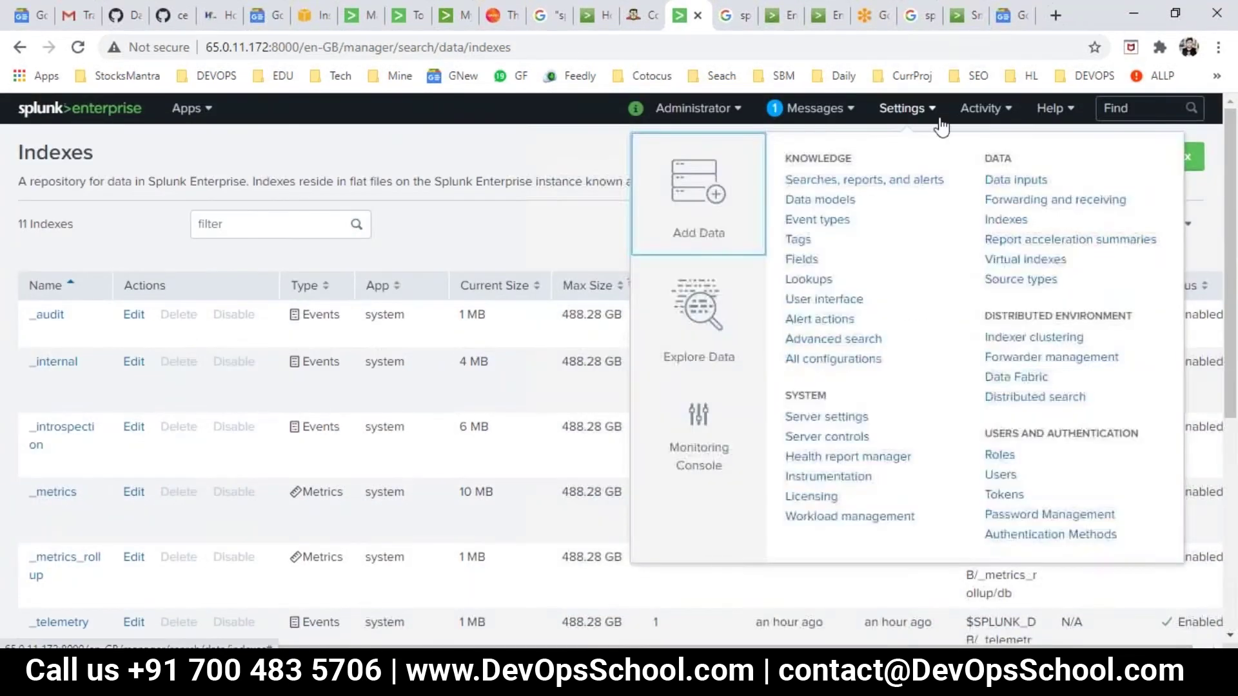
pyautogui.click(1036, 398)
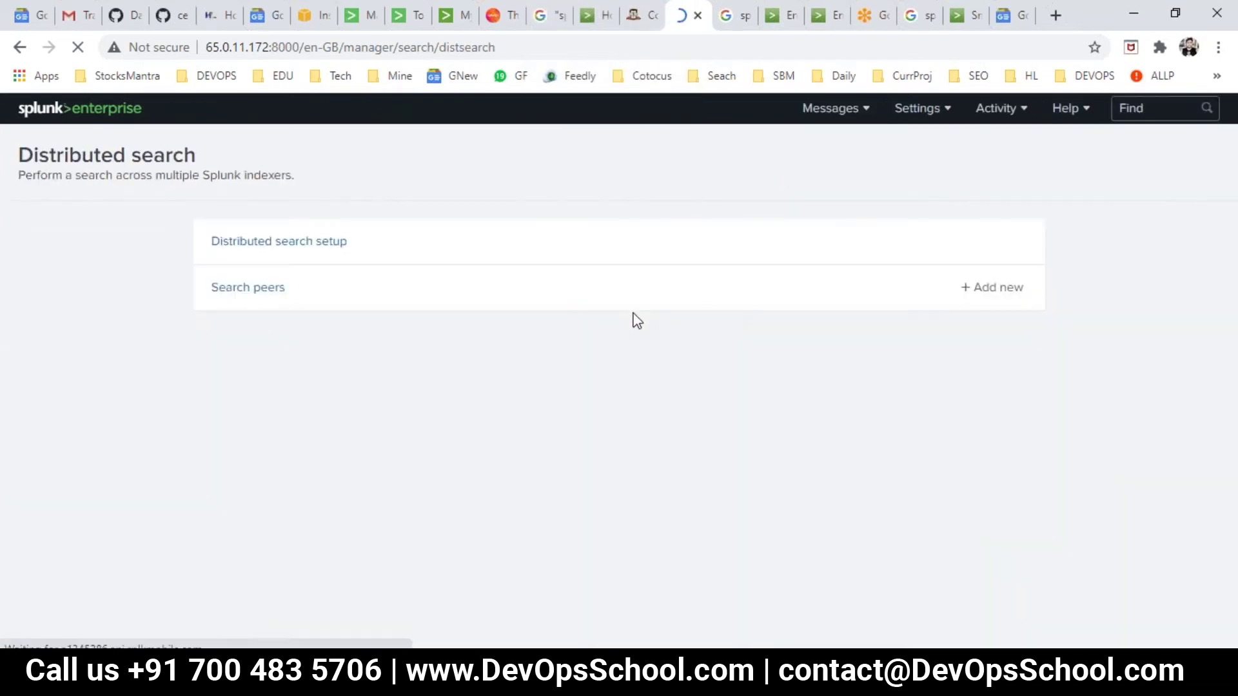
pyautogui.click(29, 111)
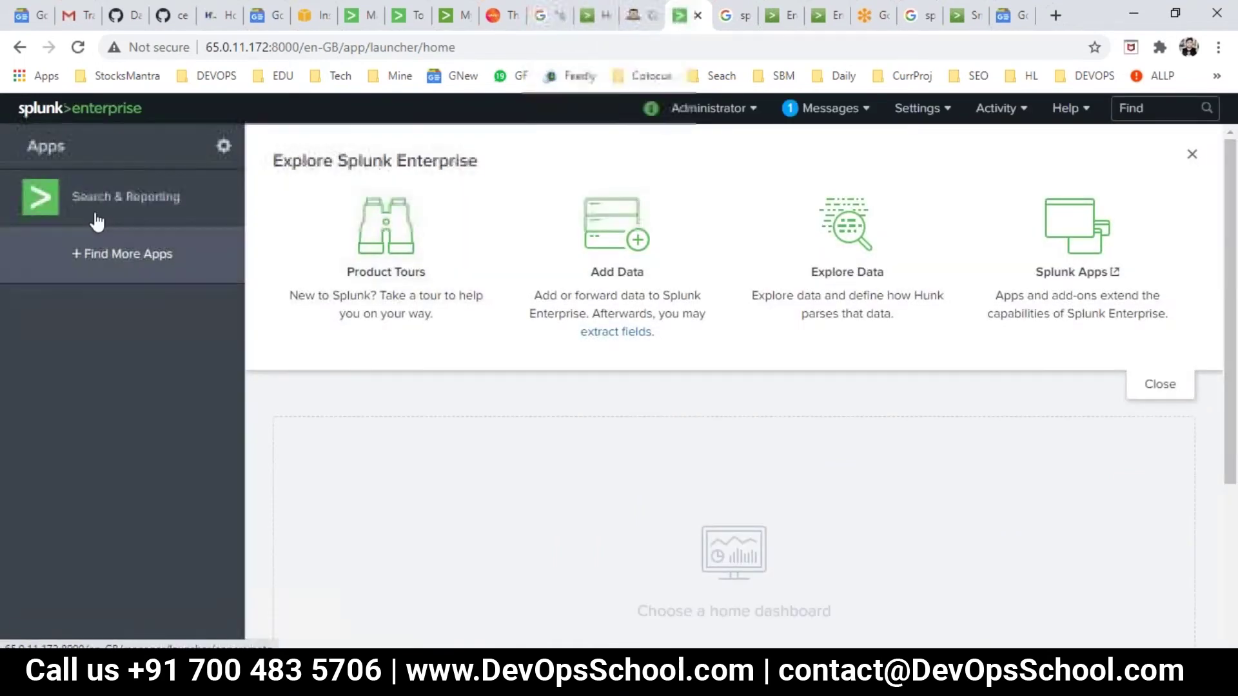
# Search index=rajesh in Search & Reporting (0 events), then go to Distributed search settings.
pyautogui.click(89, 209)
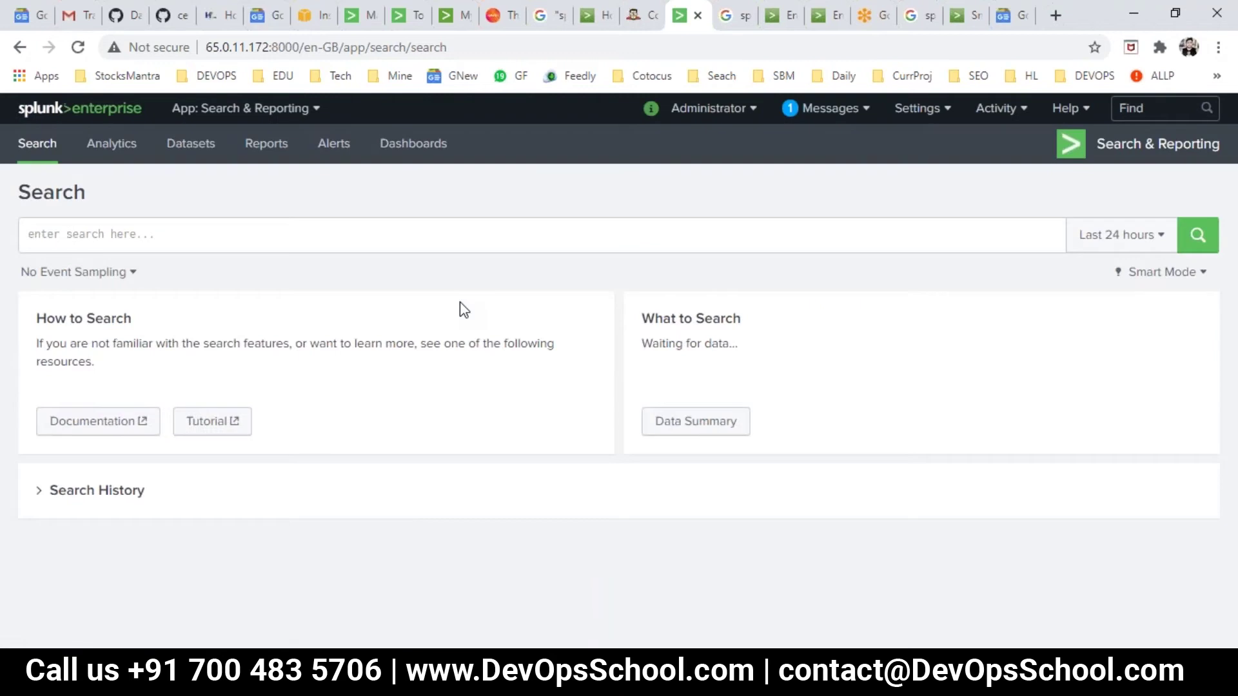
pyautogui.click(265, 232)
pyautogui.write('index')
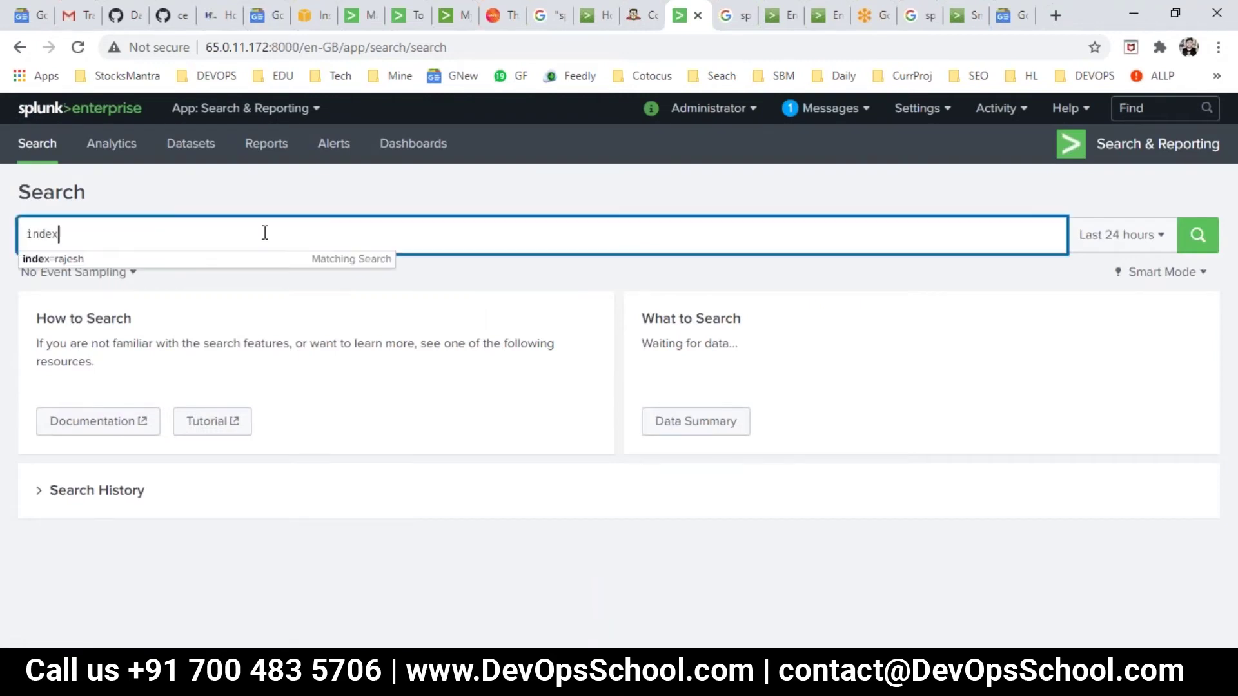
pyautogui.write('=rajesh')
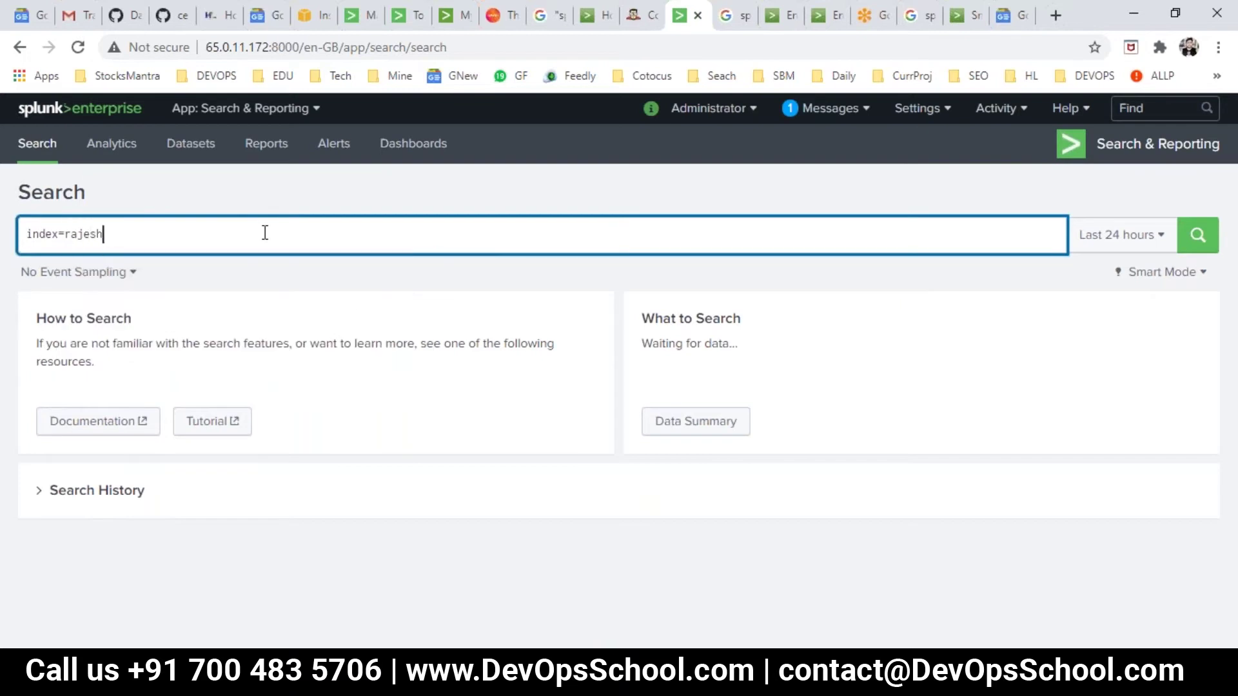
pyautogui.press('Return')
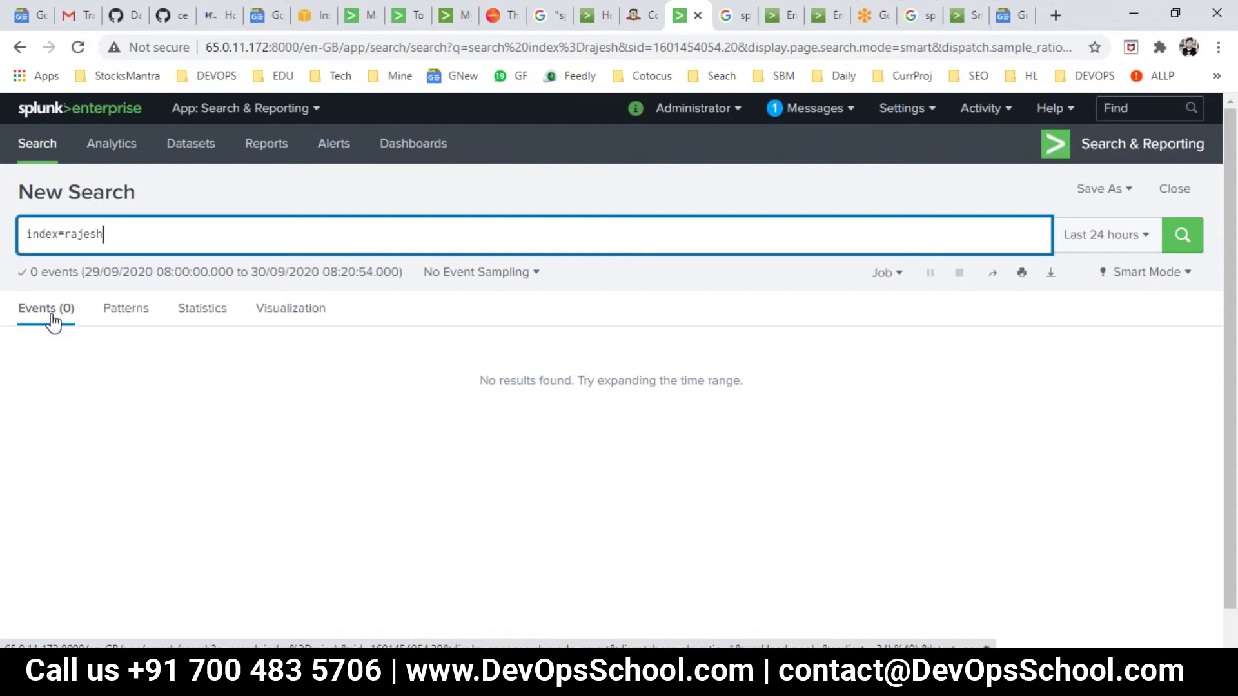
pyautogui.click(928, 109)
pyautogui.click(1056, 398)
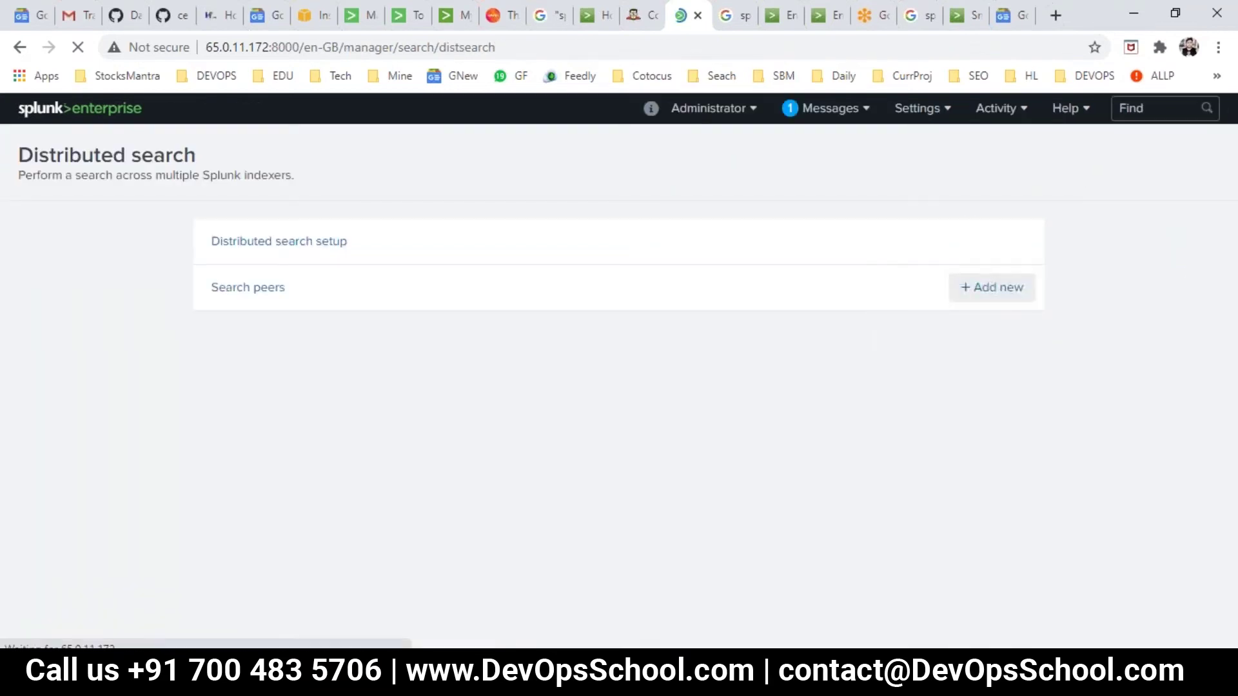
# Add a new search peer with URI 65.0.27.24:8089, noting the required URI format.
pyautogui.click(999, 288)
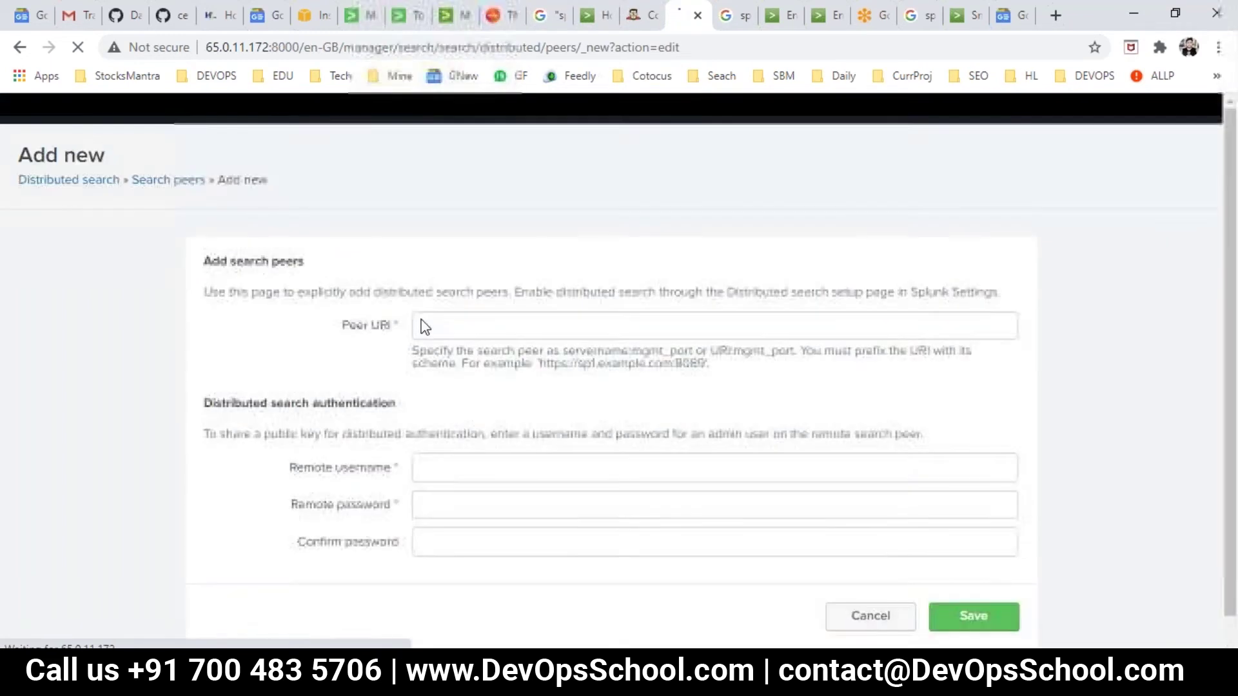
pyautogui.click(436, 327)
pyautogui.write('65.0.27.24:8089')
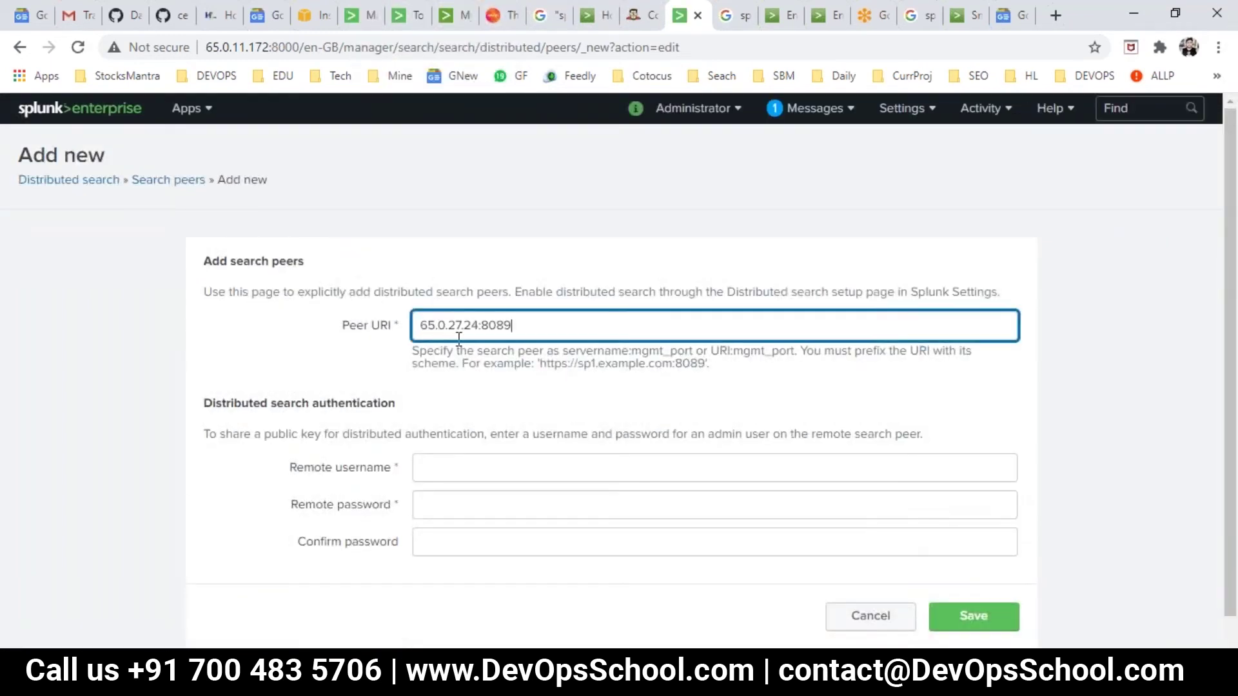
pyautogui.moveTo(539, 329); pyautogui.dragTo(410, 330)
pyautogui.moveTo(539, 364); pyautogui.dragTo(641, 348)
# Enter the remote admin username and password, save the peer, and return home.
pyautogui.click(640, 349)
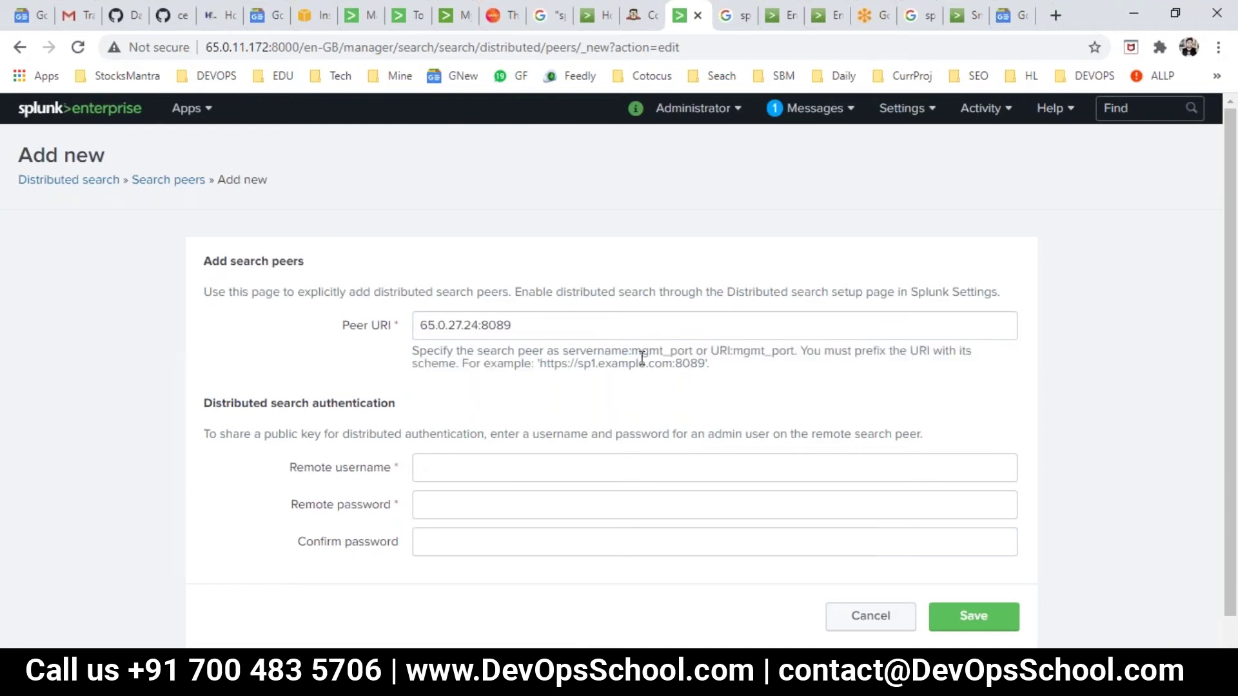
pyautogui.scroll(-1, 480, 420)
pyautogui.click(445, 445)
pyautogui.write('admin')
pyautogui.press('Tab')
pyautogui.write('admin123')
pyautogui.press('Tab')
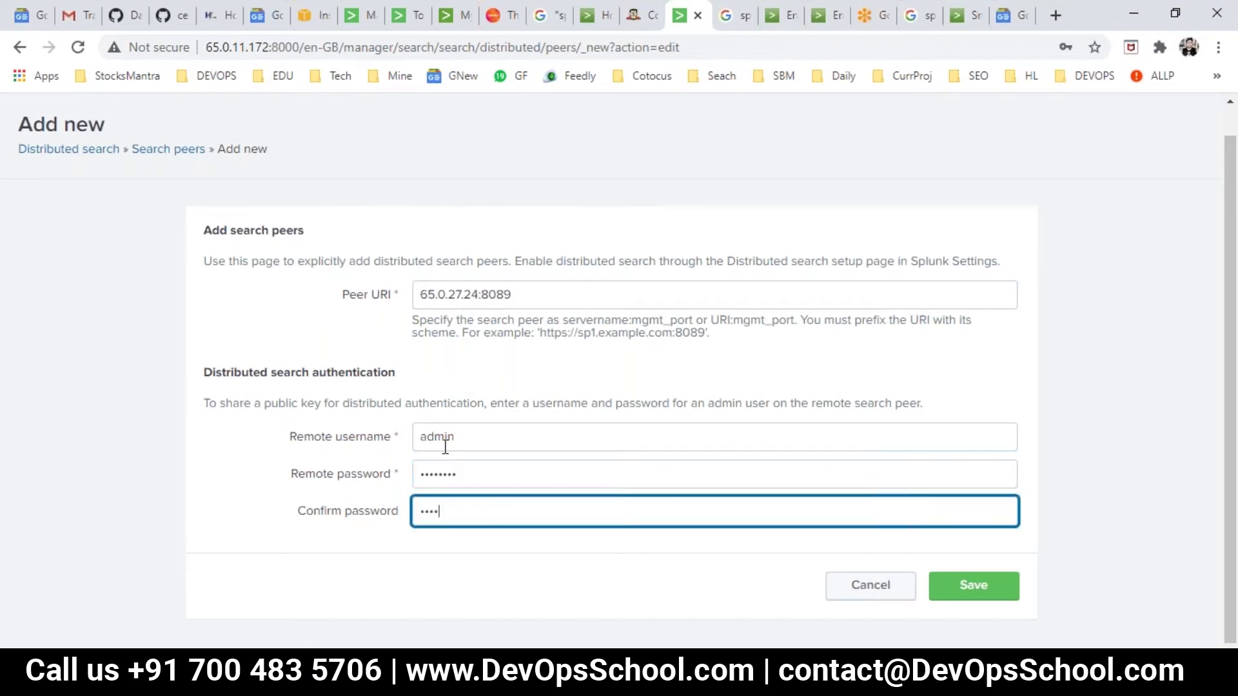
pyautogui.click(971, 587)
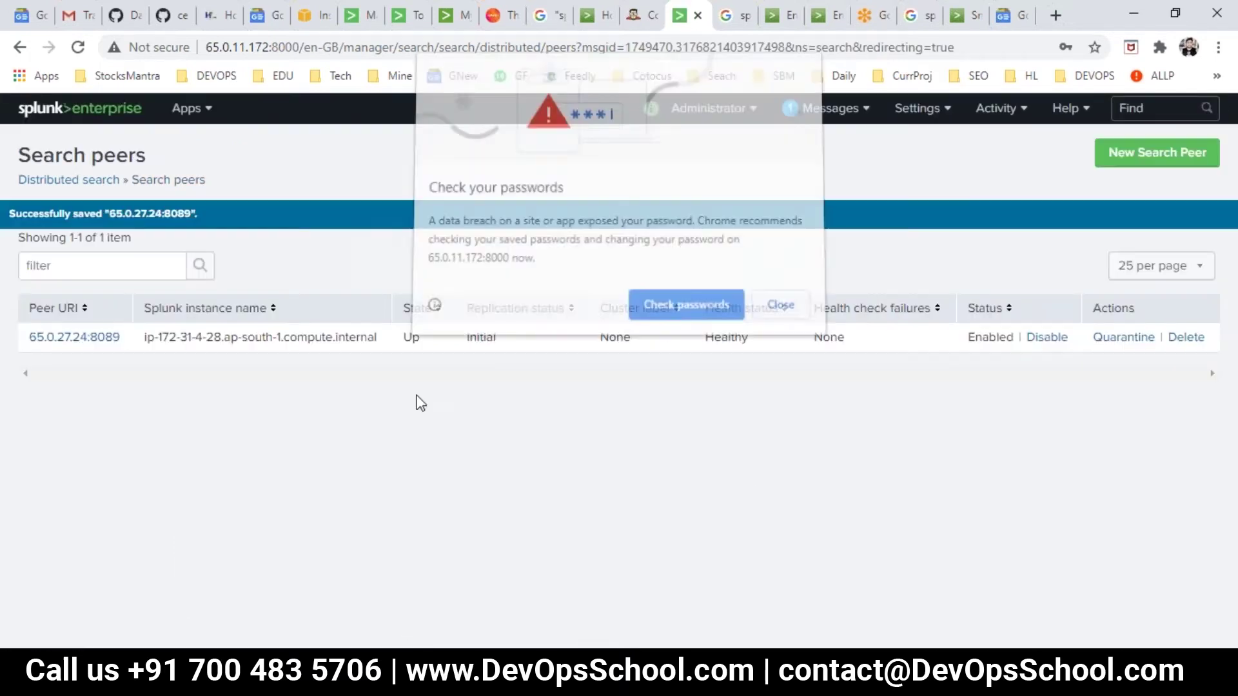
pyautogui.click(796, 311)
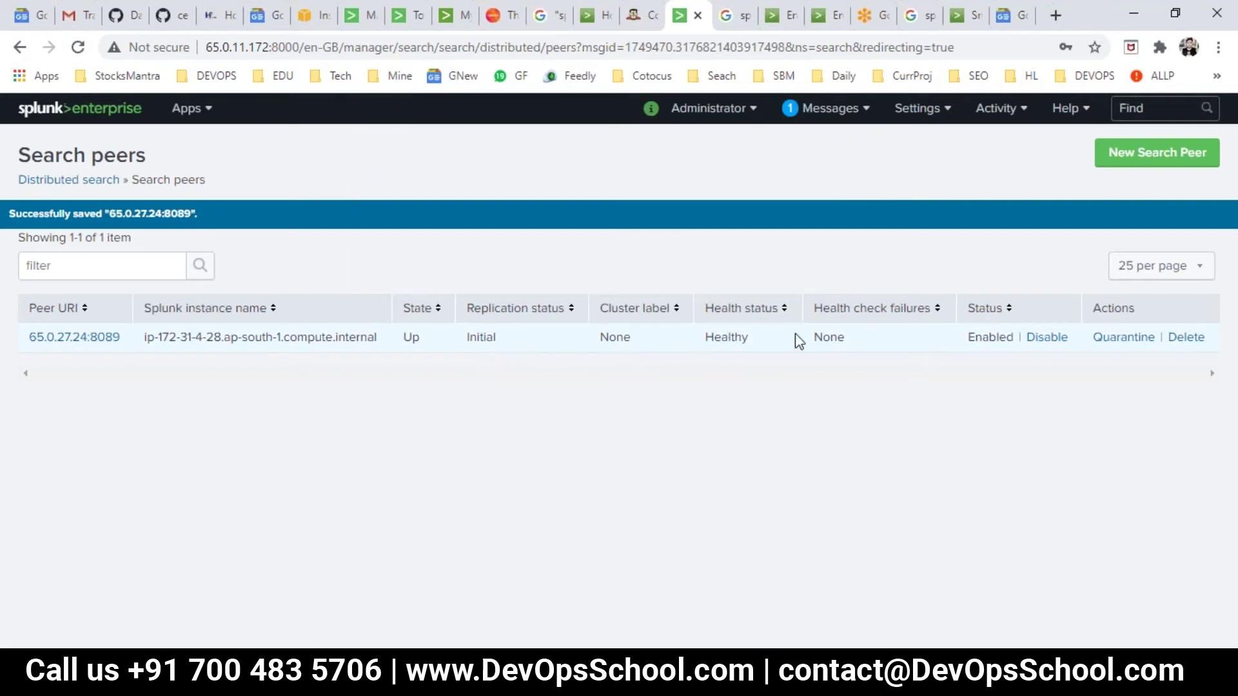
pyautogui.click(45, 109)
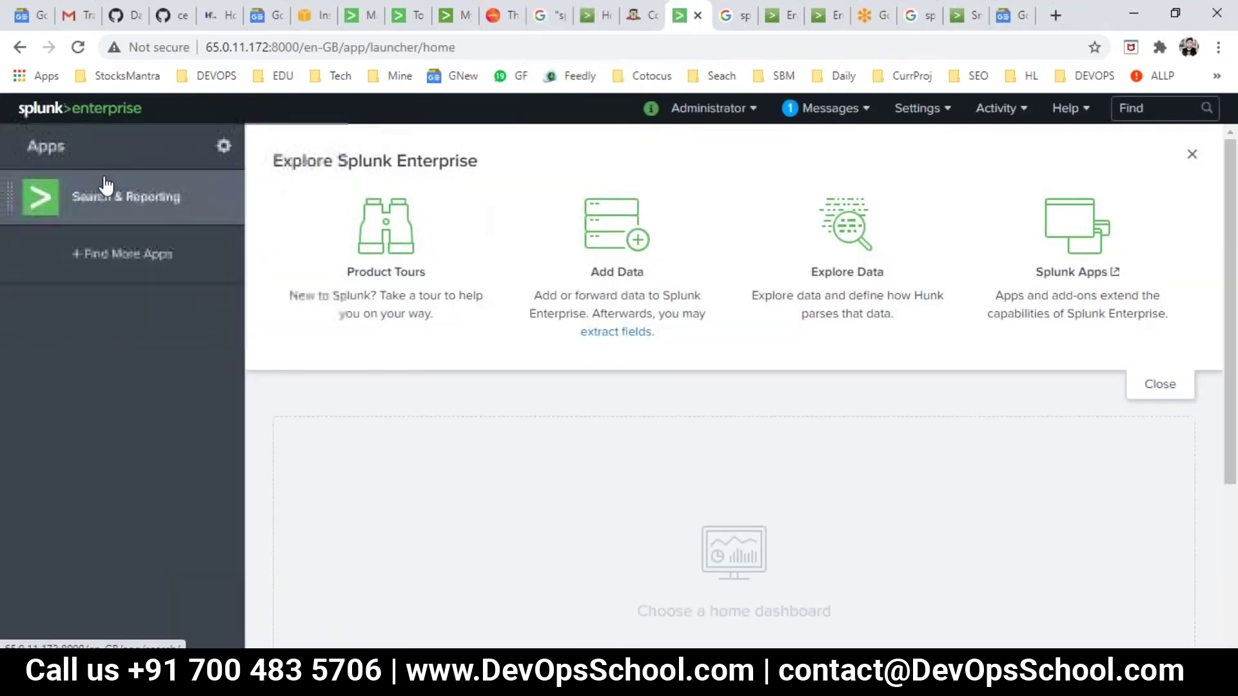
# Run index=rajesh from the search suggestion, returning 805 events from the last 24 hours.
pyautogui.click(105, 187)
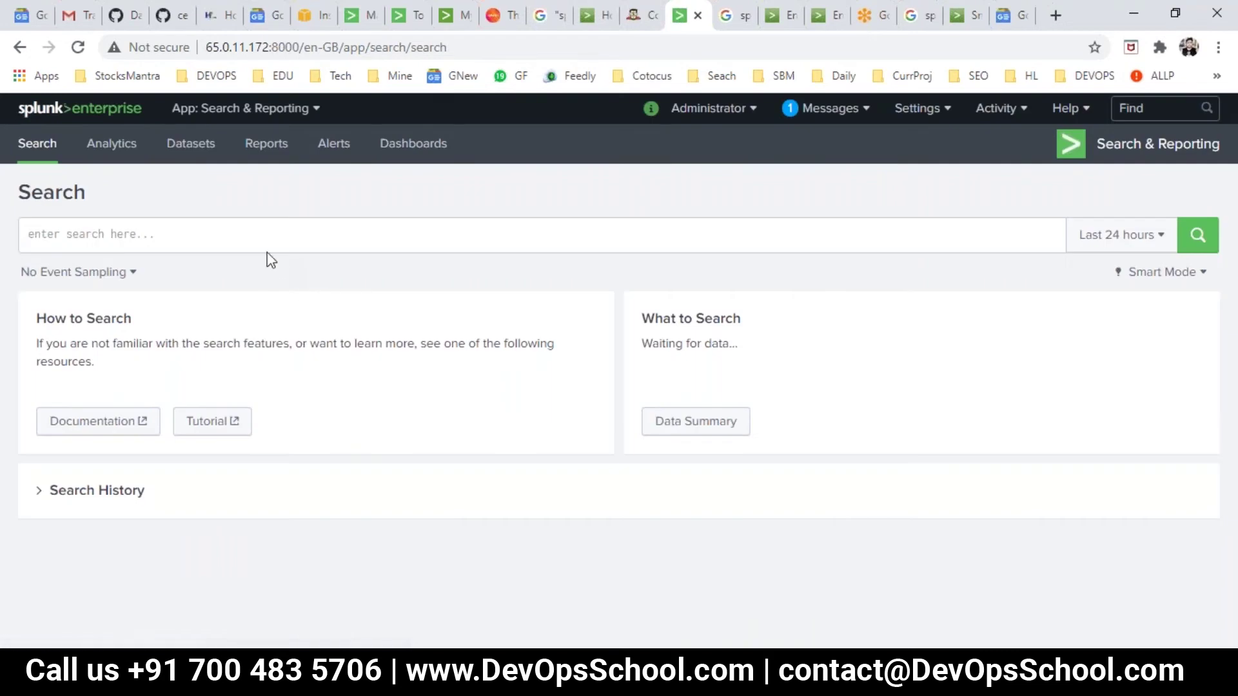
pyautogui.click(266, 247)
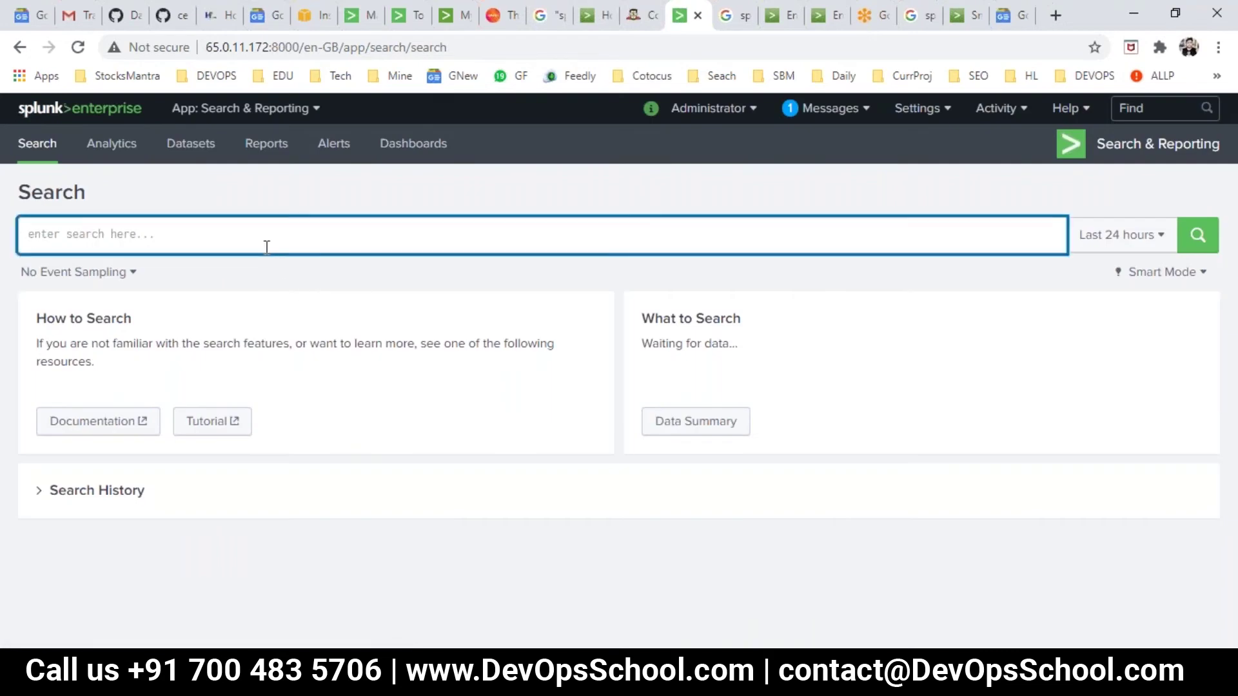
pyautogui.write('index')
pyautogui.press('Down')
pyautogui.click(249, 258)
pyautogui.press('Return')
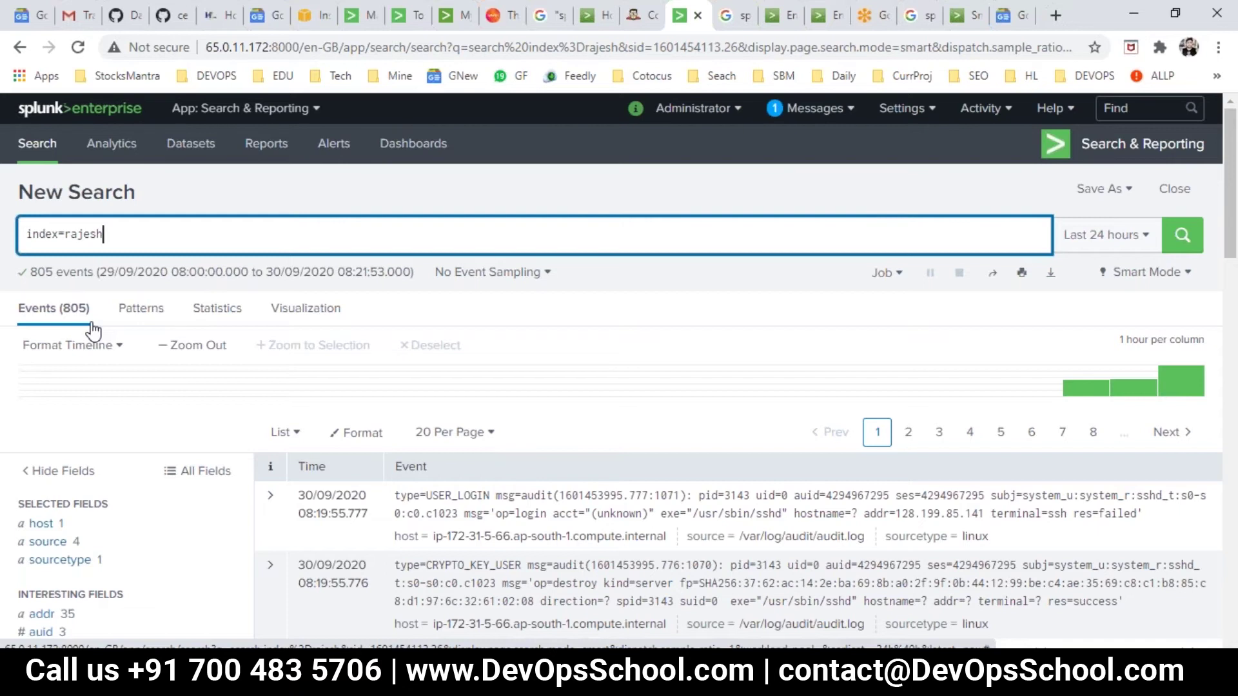
pyautogui.click(1214, 556)
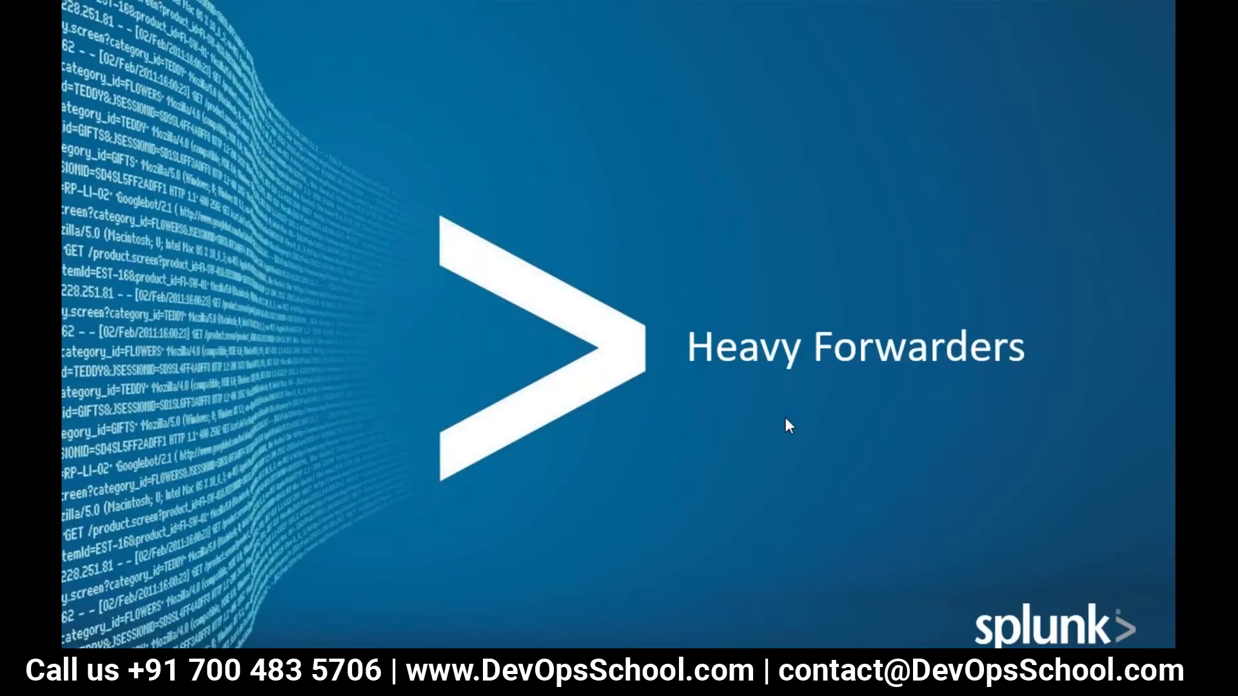
# Advance to the Splunk Heavy Forwarder slide, exit the slide show, and switch to the browser.
pyautogui.press('Right')
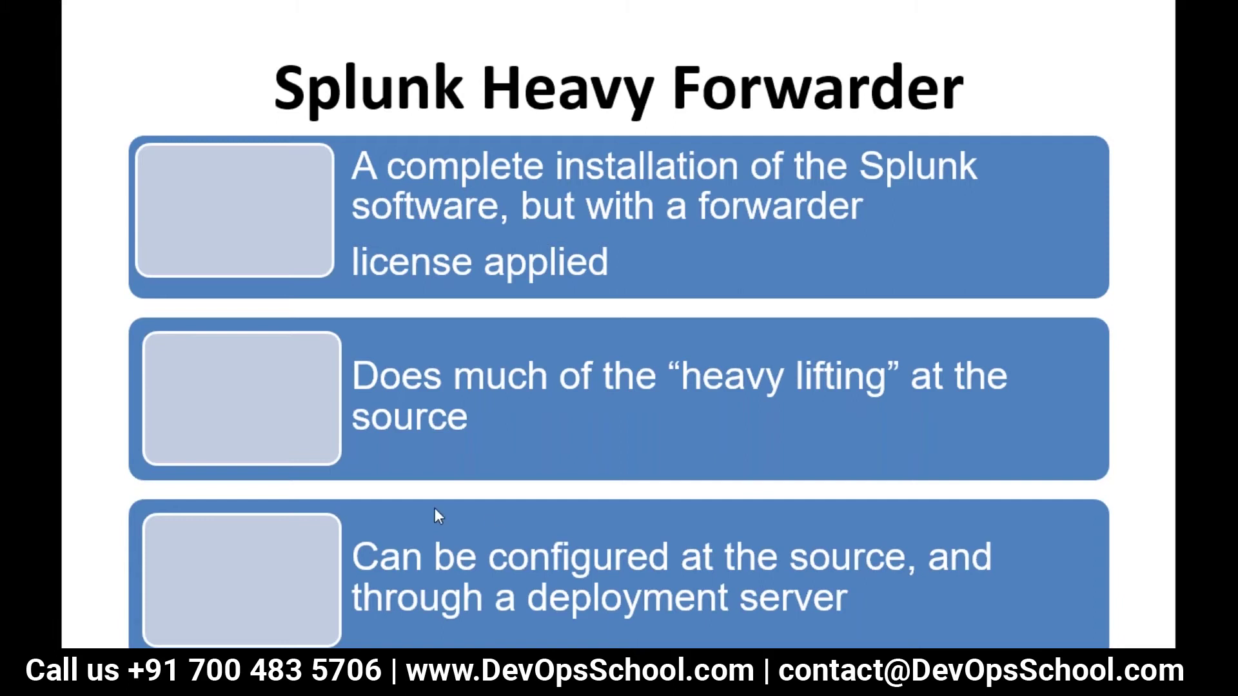
pyautogui.press('Escape')
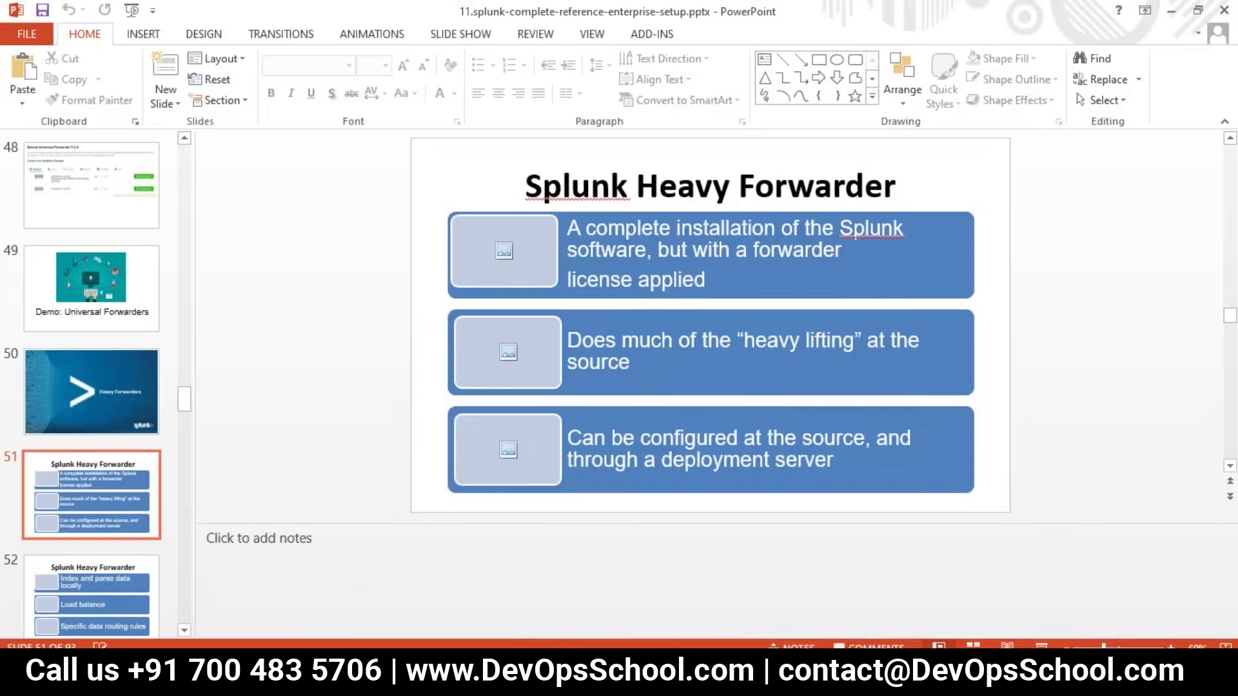
pyautogui.hotkey('alt', 'Tab')
# Sign back in to the second Splunk server as admin and open its Licensing page.
pyautogui.click(342, 15)
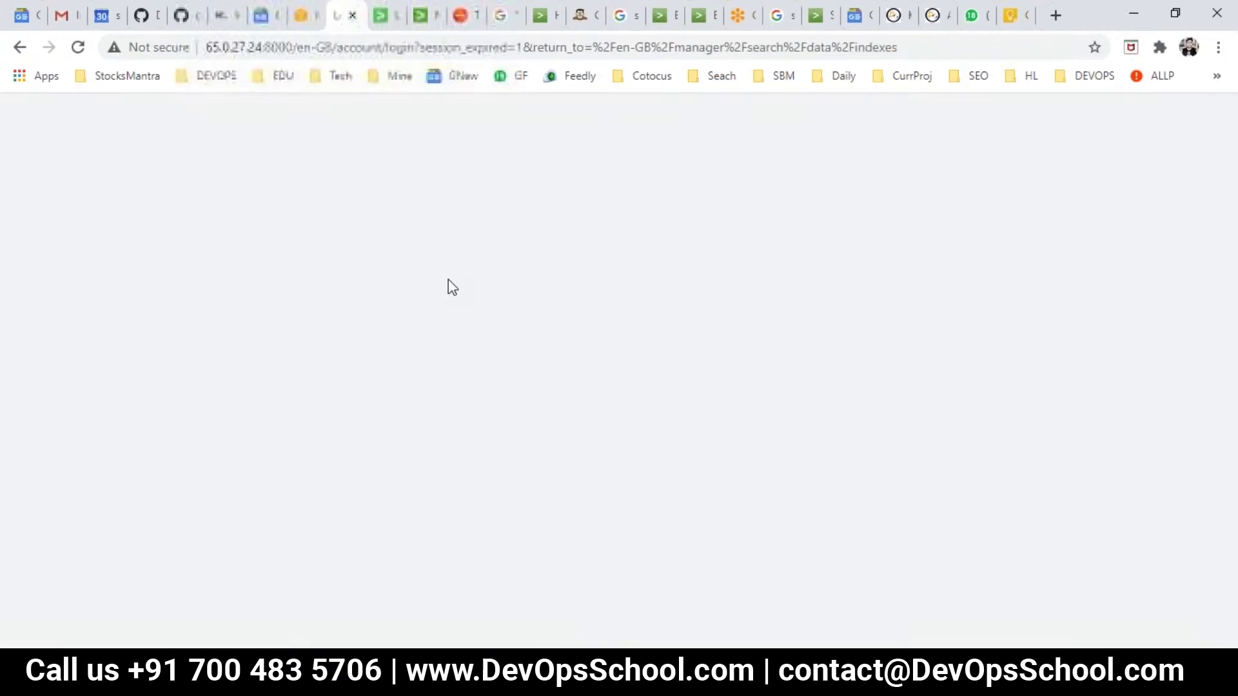
pyautogui.write('adm')
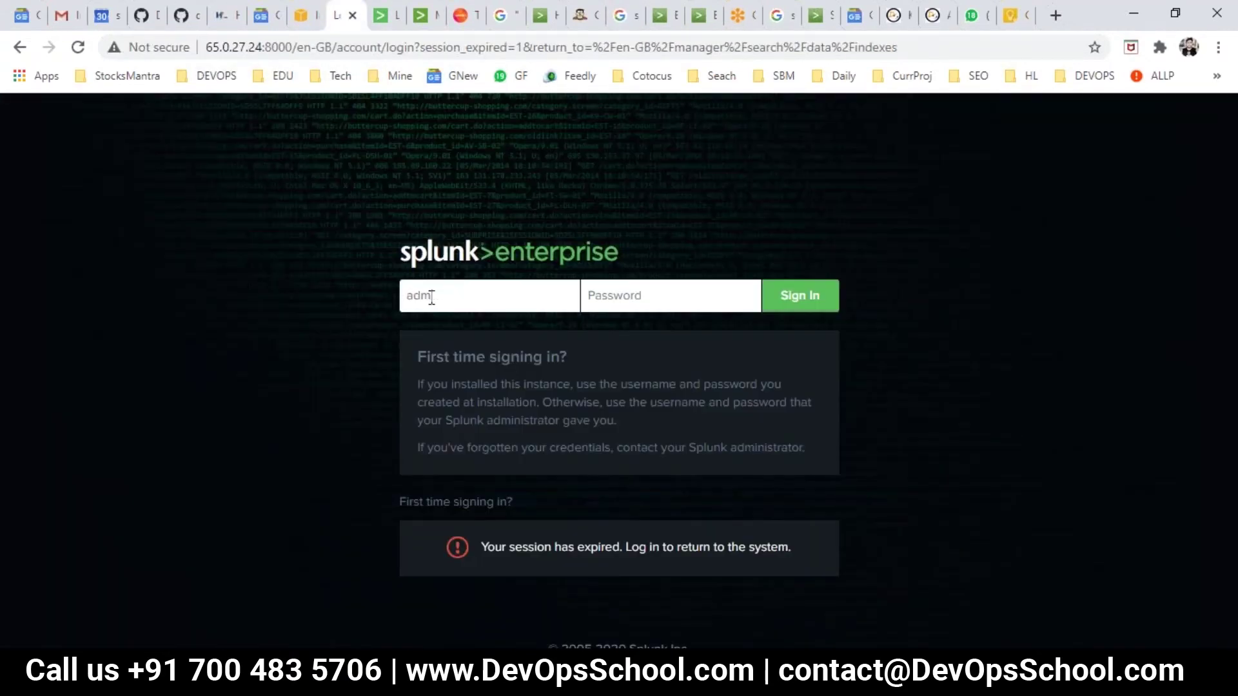
pyautogui.write('a3')
pyautogui.press('Return')
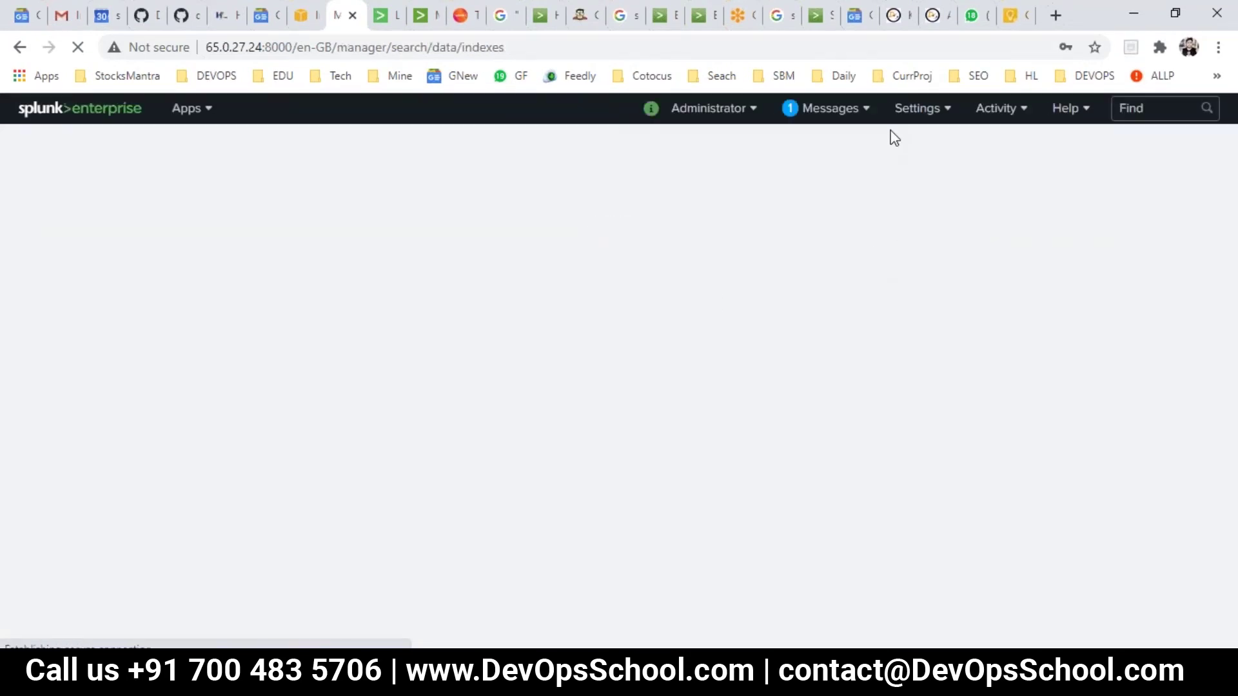
pyautogui.click(916, 110)
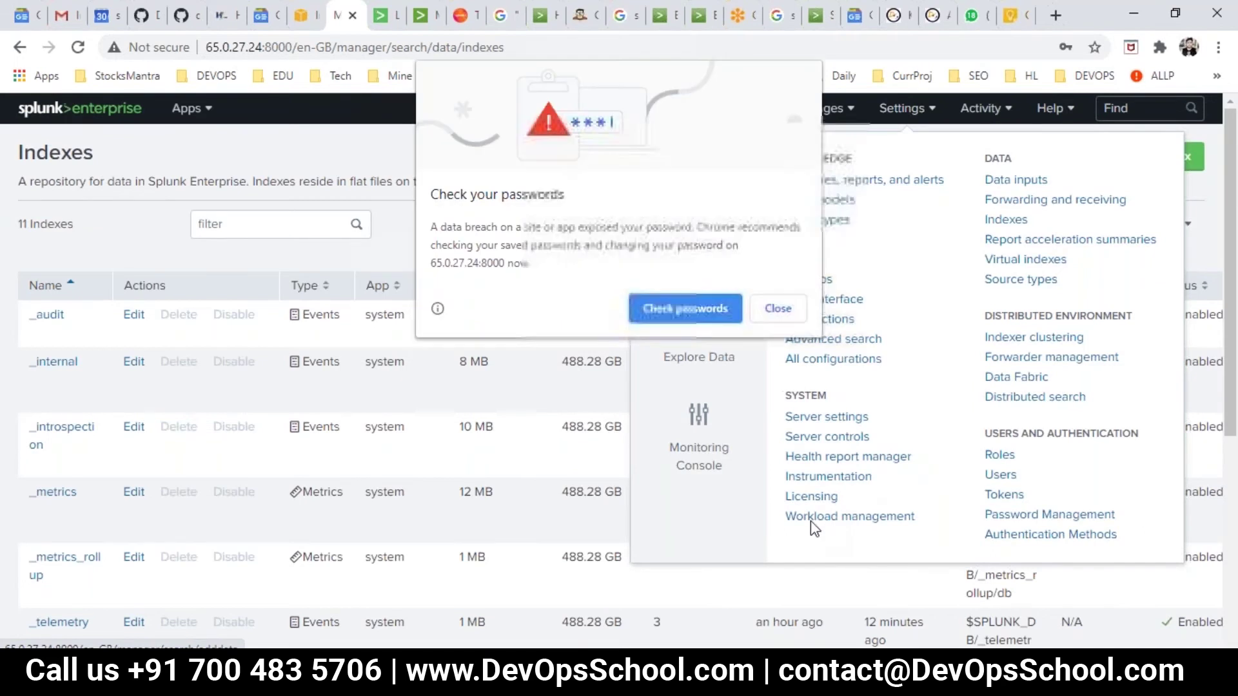
pyautogui.click(777, 309)
pyautogui.click(814, 497)
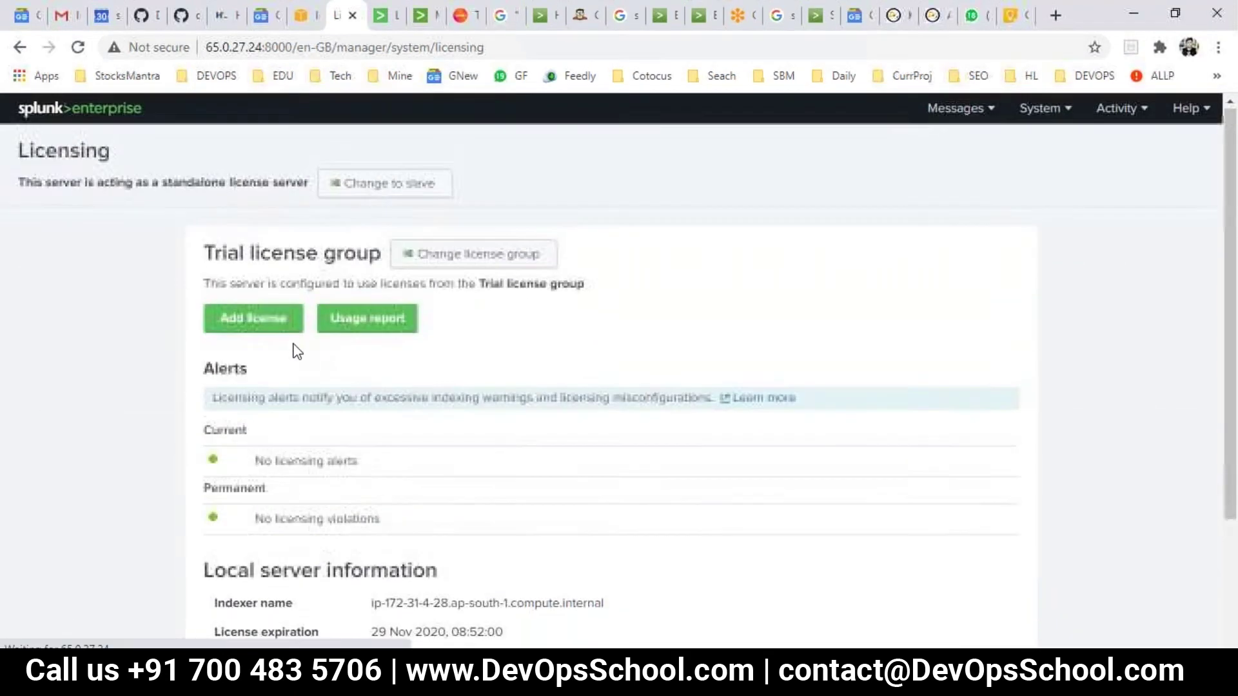
# Review the Change license group options and cancel, keeping the Enterprise Trial group.
pyautogui.scroll(-3, 444, 404)
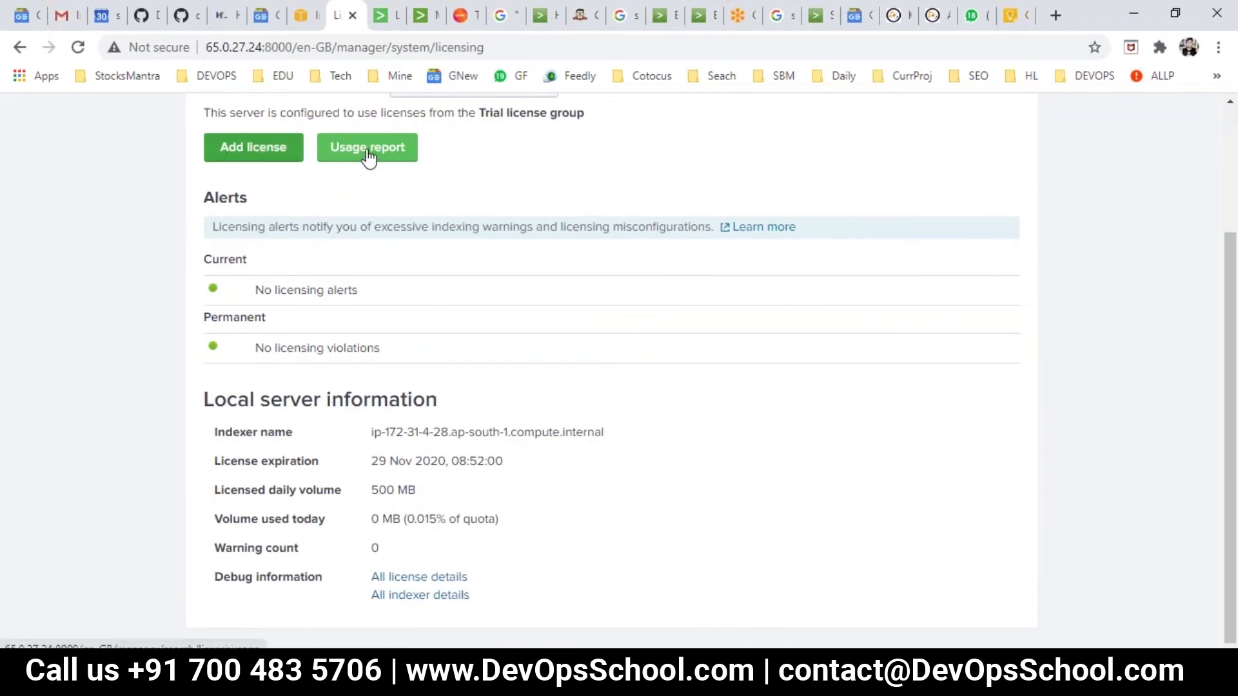
pyautogui.scroll(3, 438, 611)
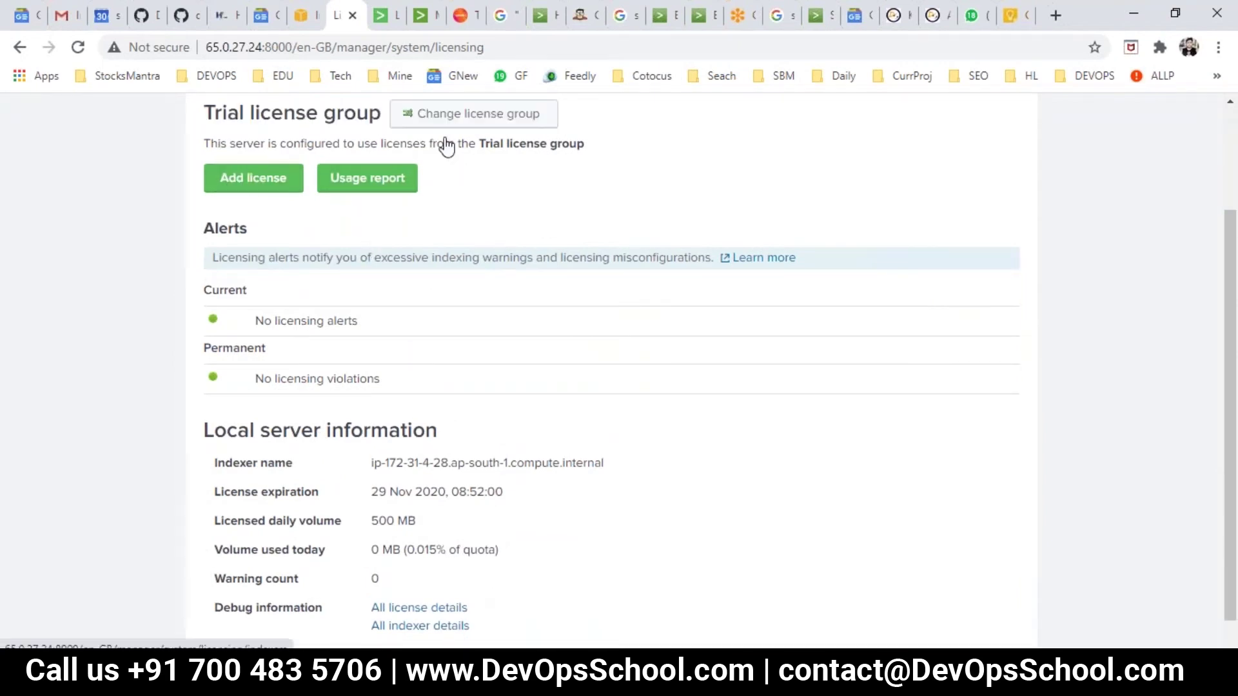
pyautogui.click(463, 256)
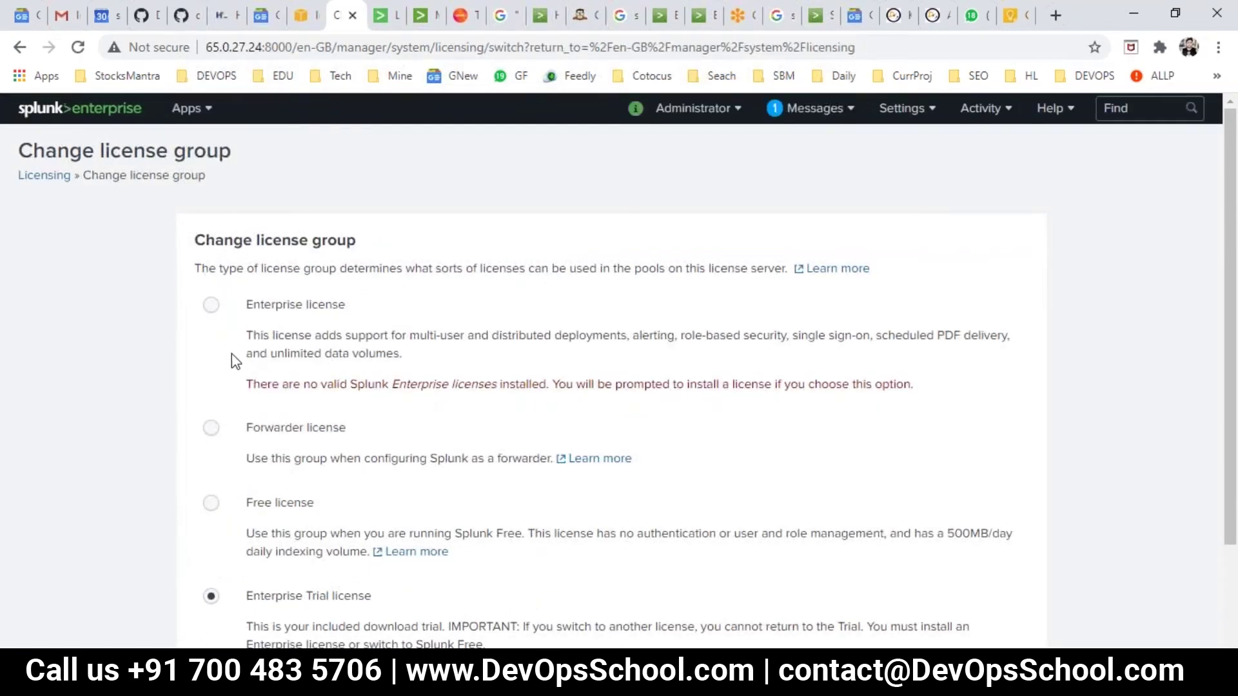
pyautogui.scroll(-2, 336, 386)
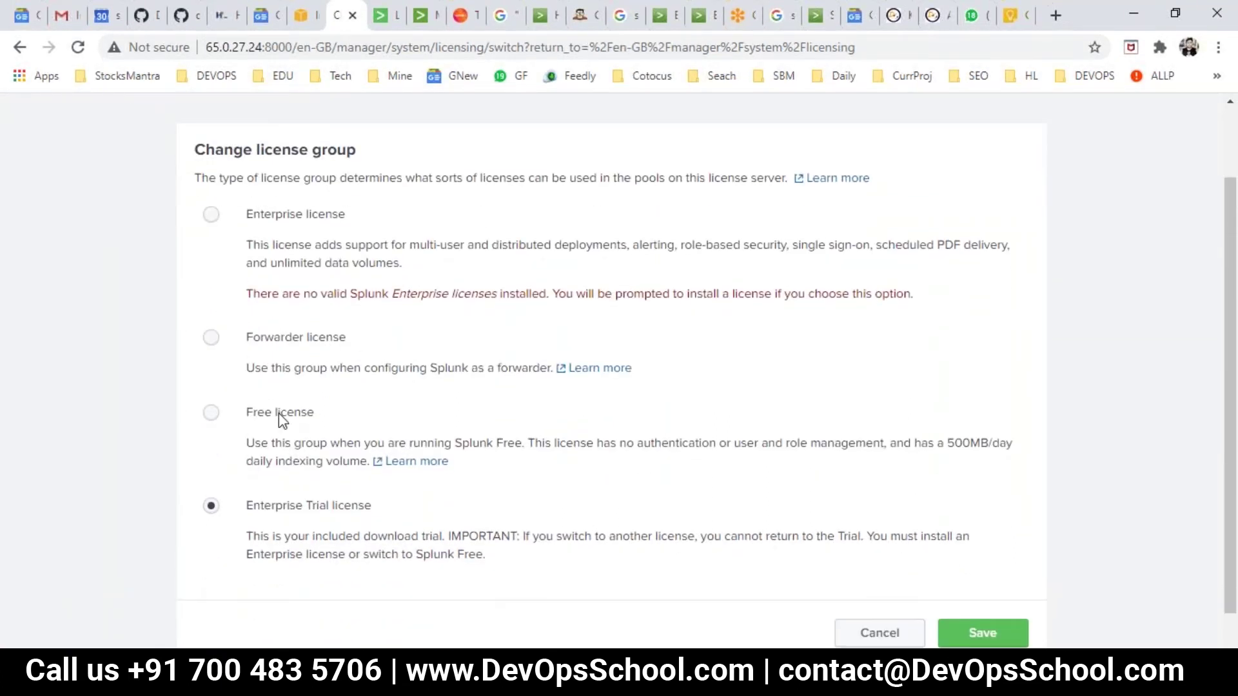
pyautogui.scroll(-1, 296, 513)
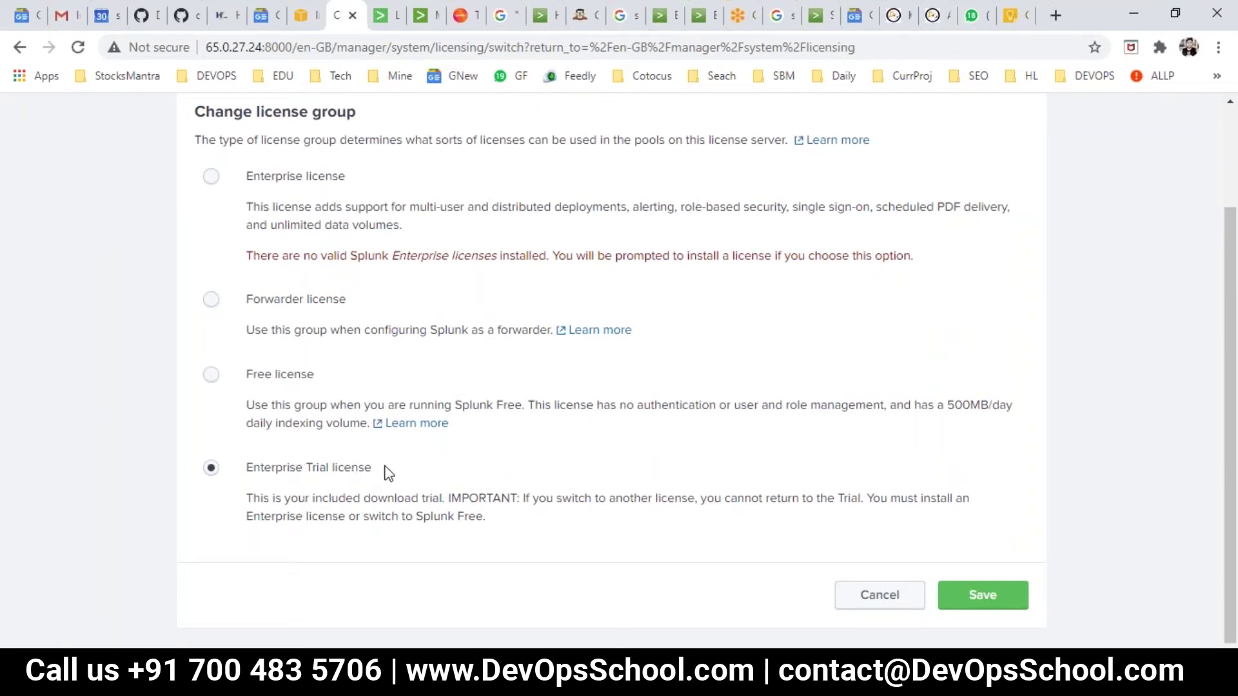
pyautogui.click(870, 598)
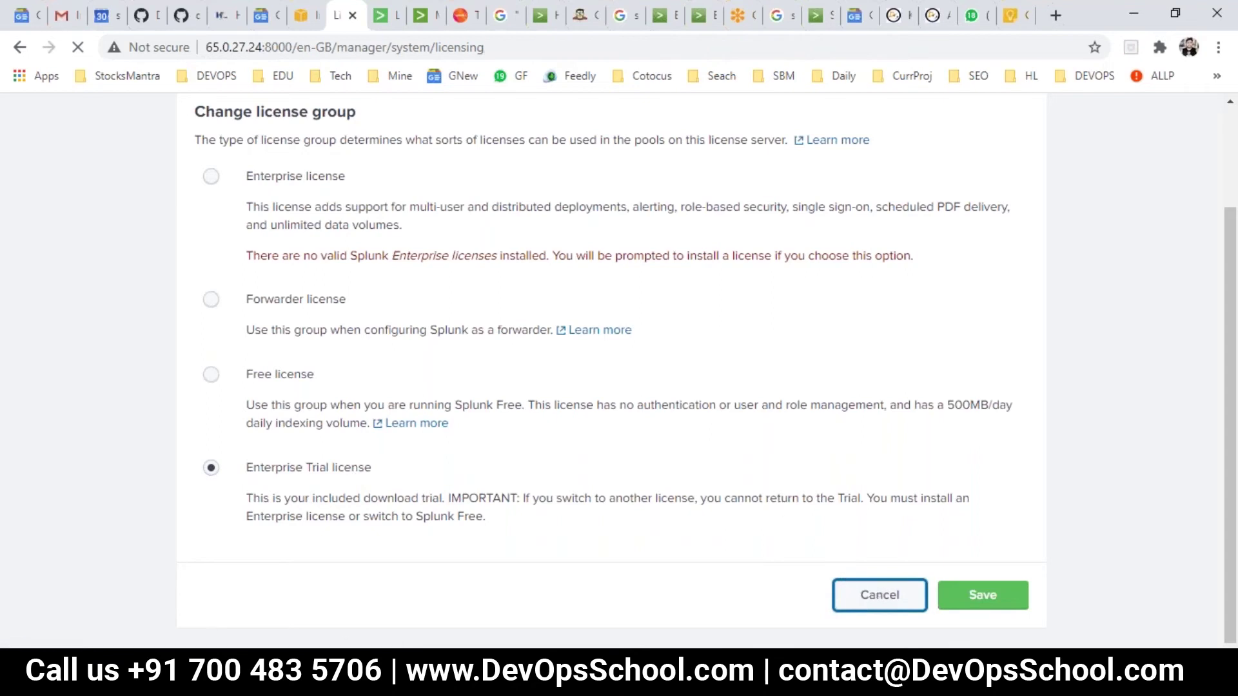
# Bring up the 11.splunk deck and run the slide show to the Heavy Forwarders licensing slide.
pyautogui.moveTo(733, 674)
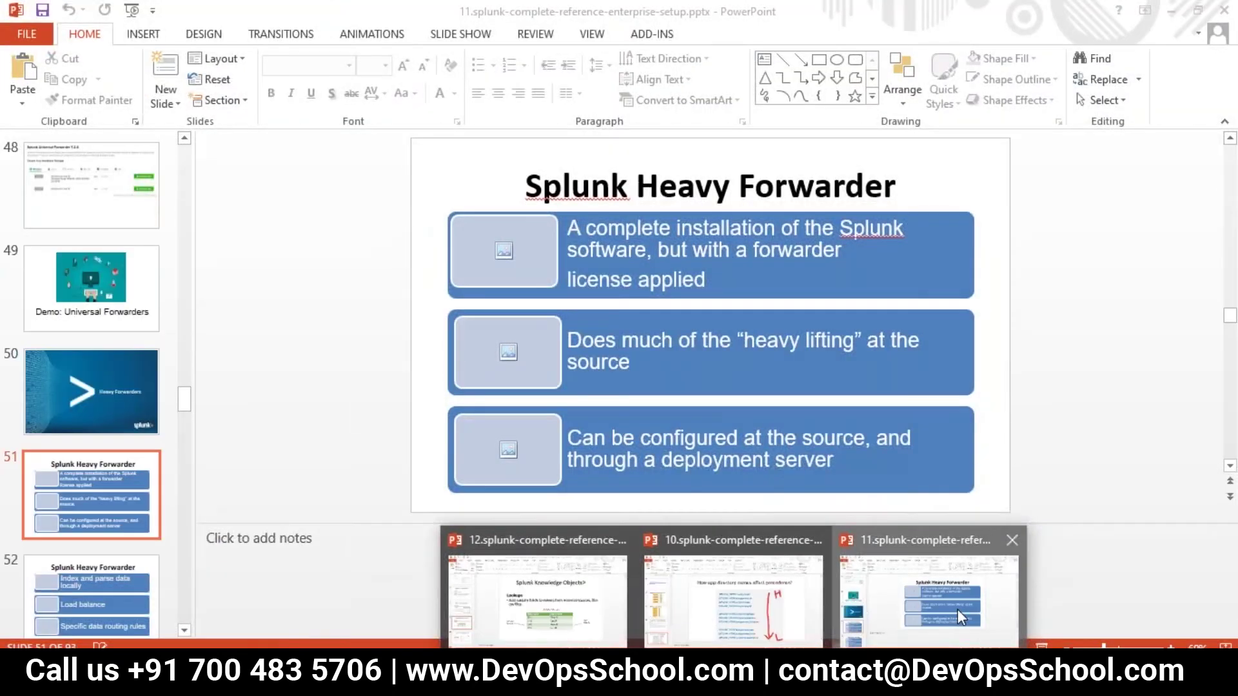
pyautogui.click(958, 610)
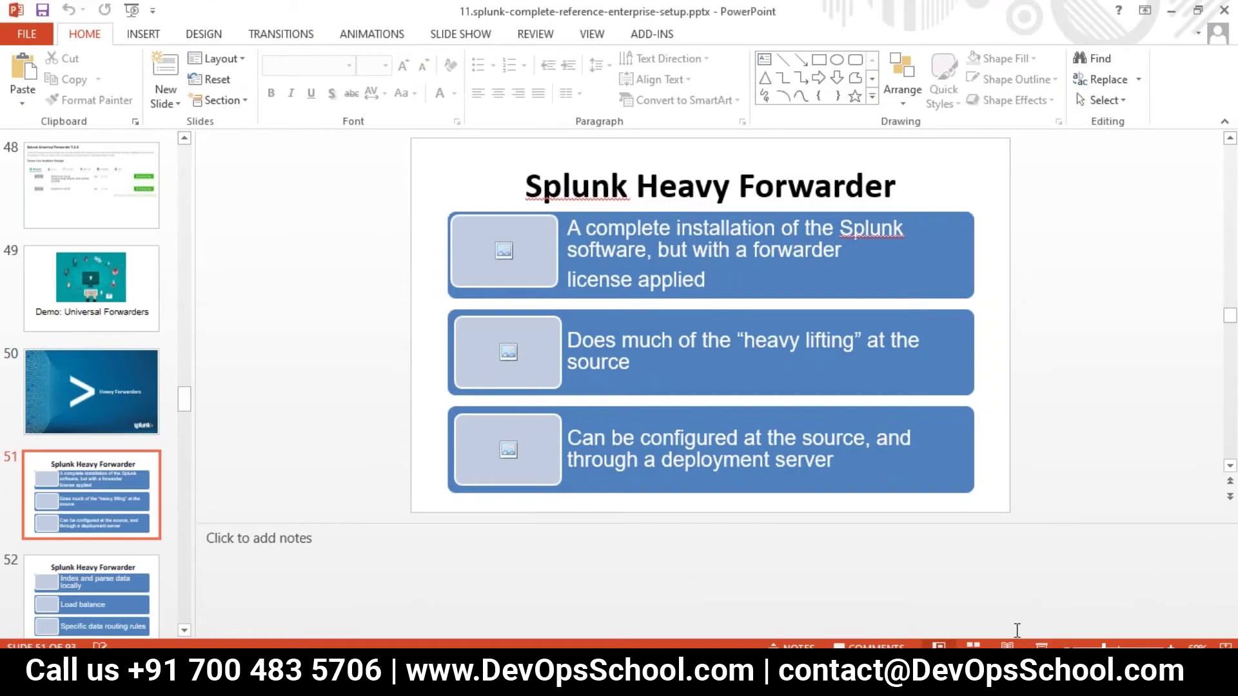
pyautogui.click(1042, 644)
pyautogui.press('Right')
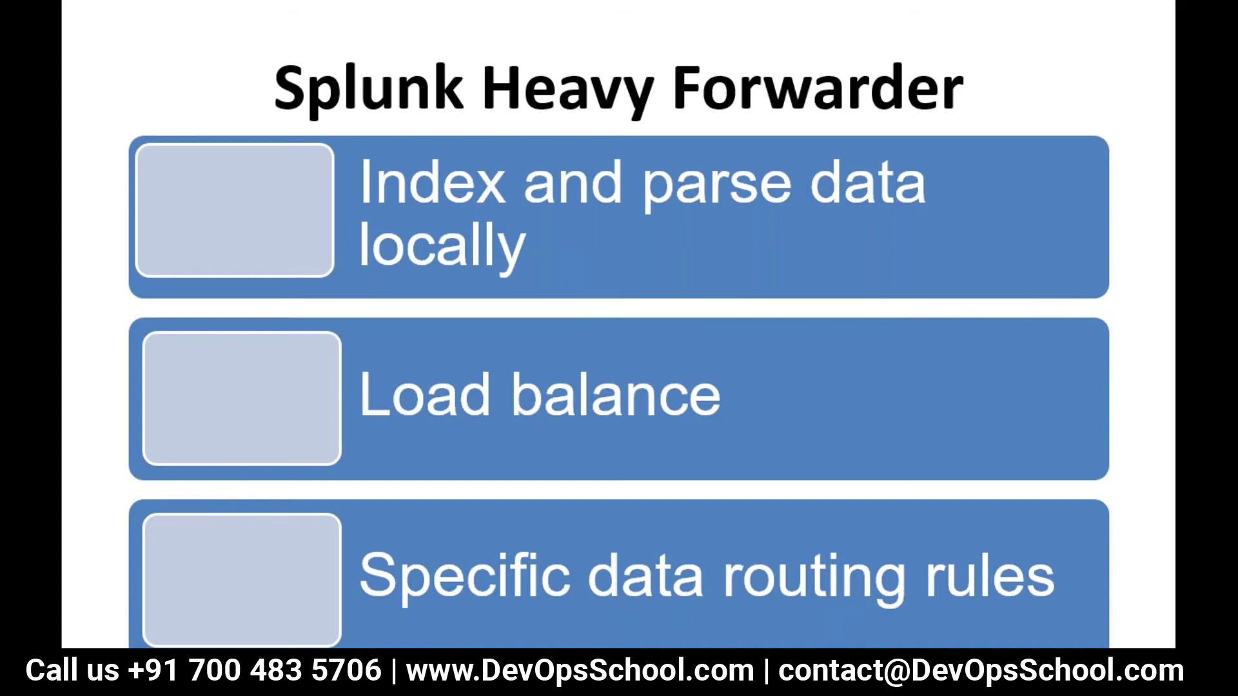
pyautogui.press('Right')
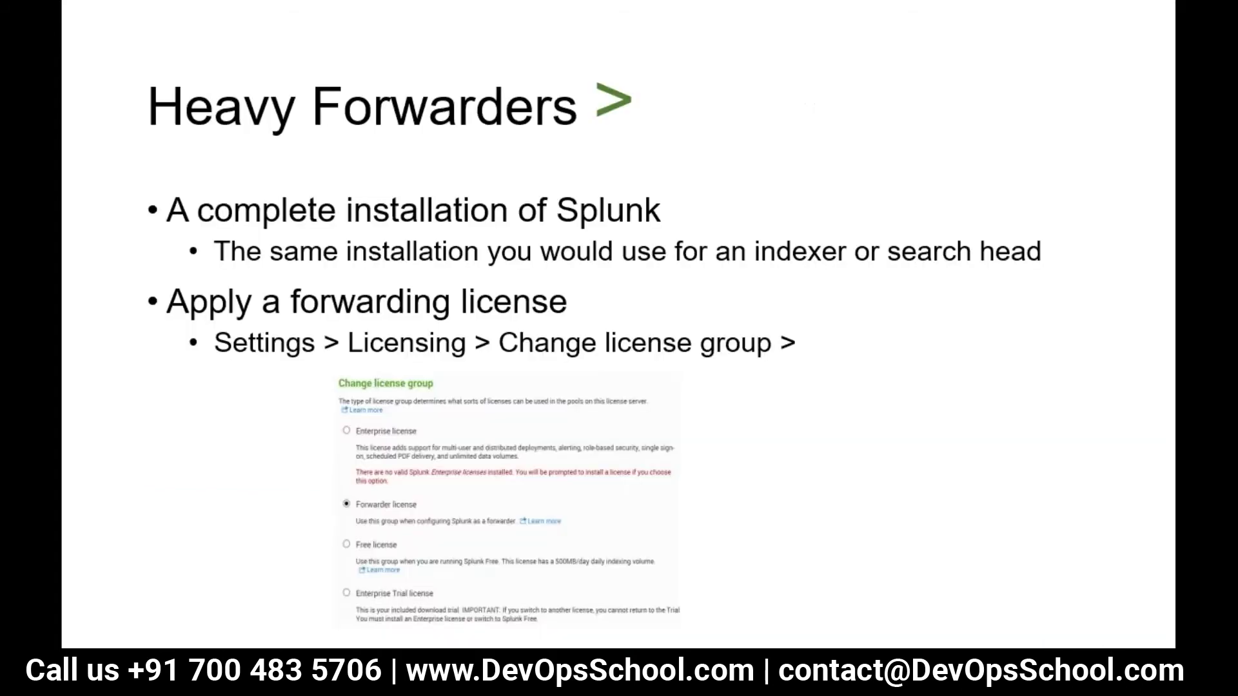